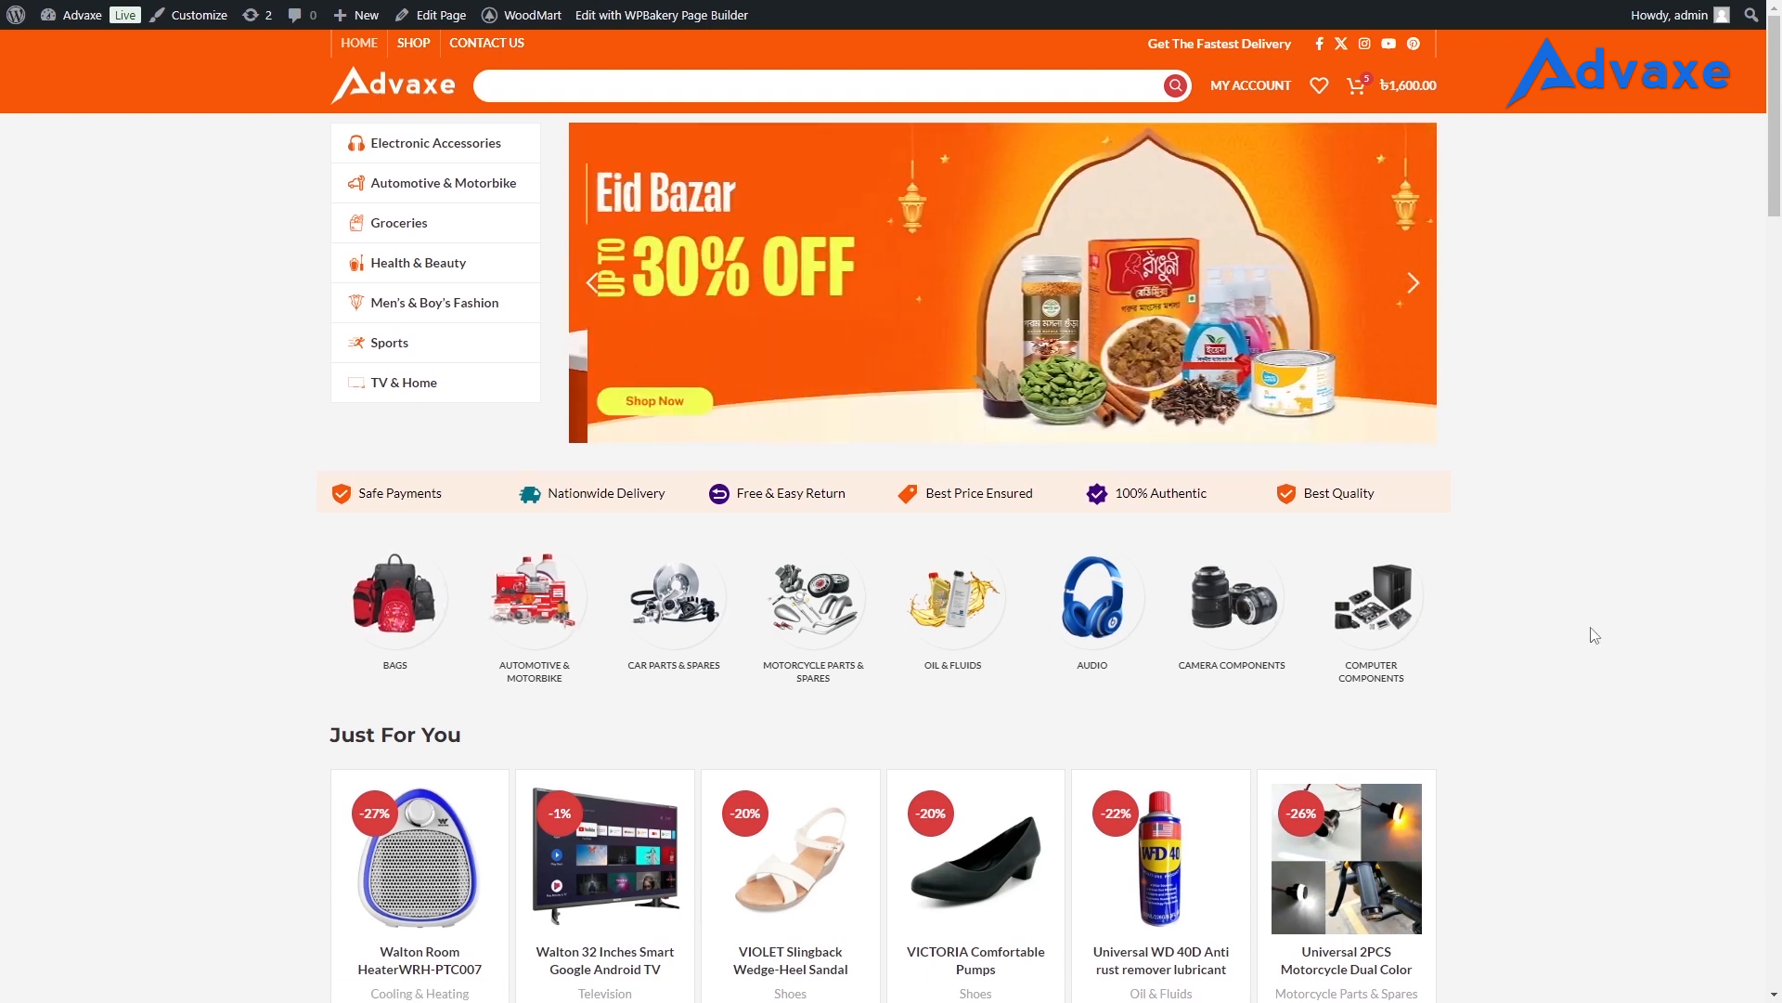
Open the product categories in the site's admin dashboard and name a new category Electronic Devices
mouse_move(64, 19)
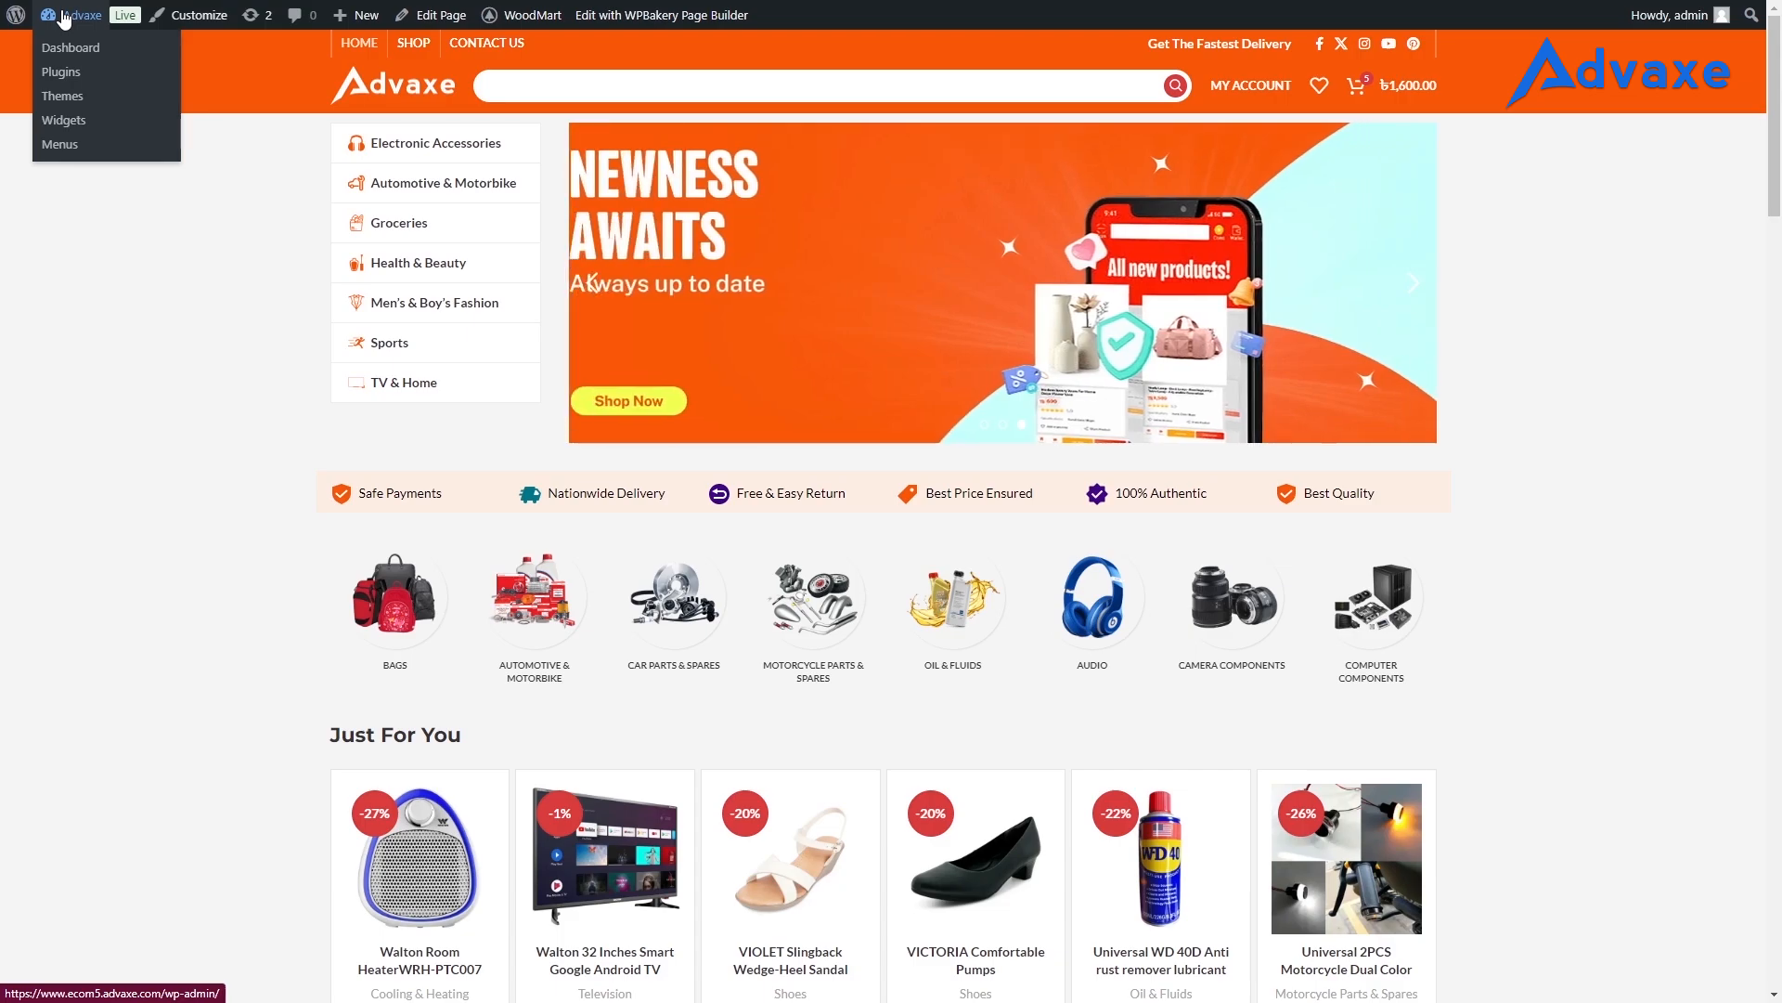
click(64, 18)
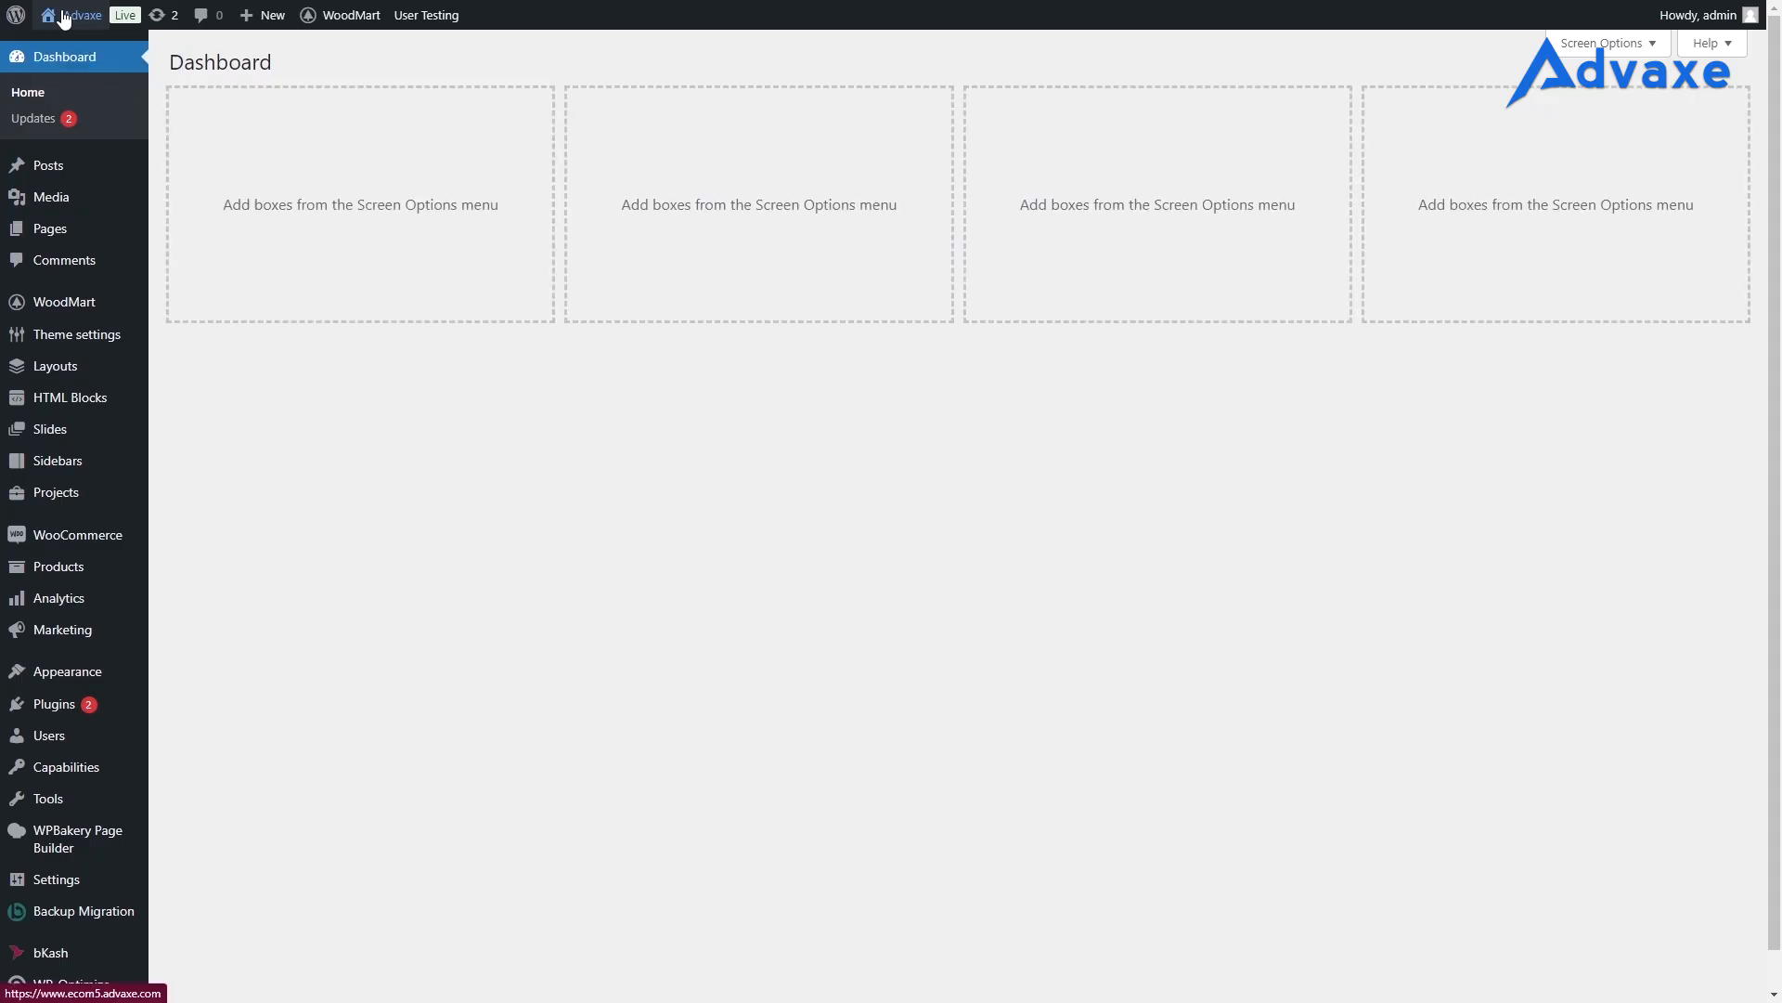
mouse_move(59, 569)
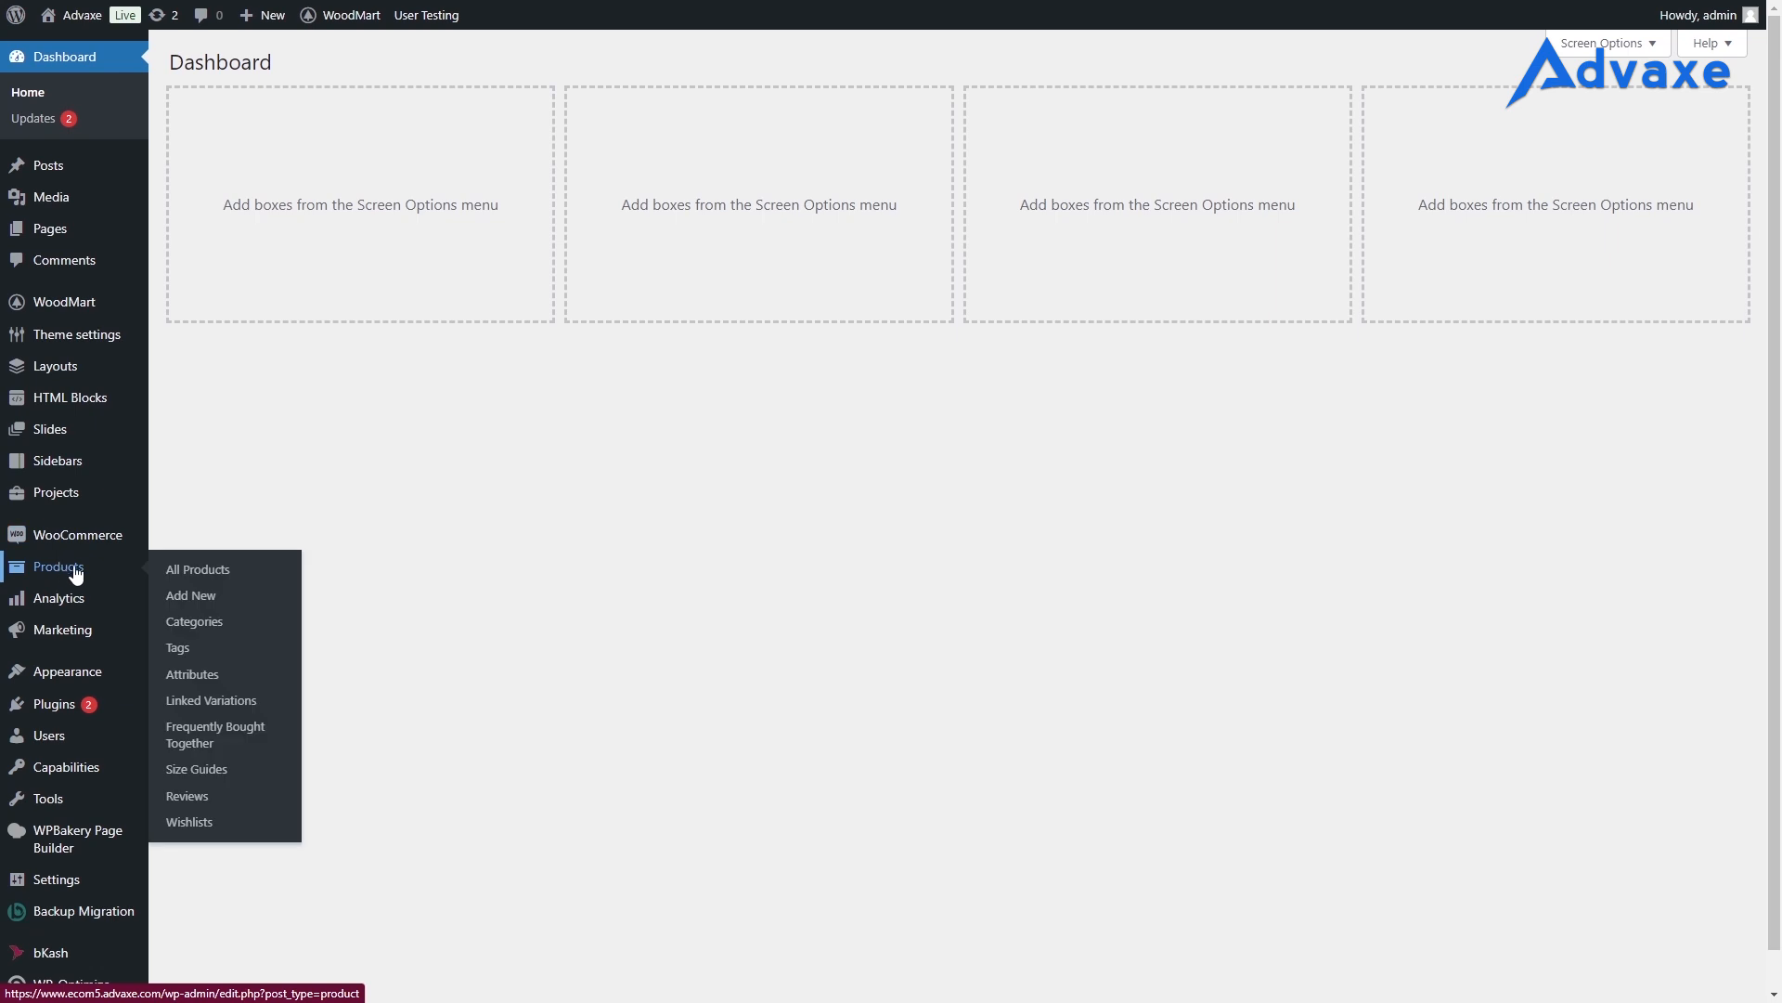
click(198, 622)
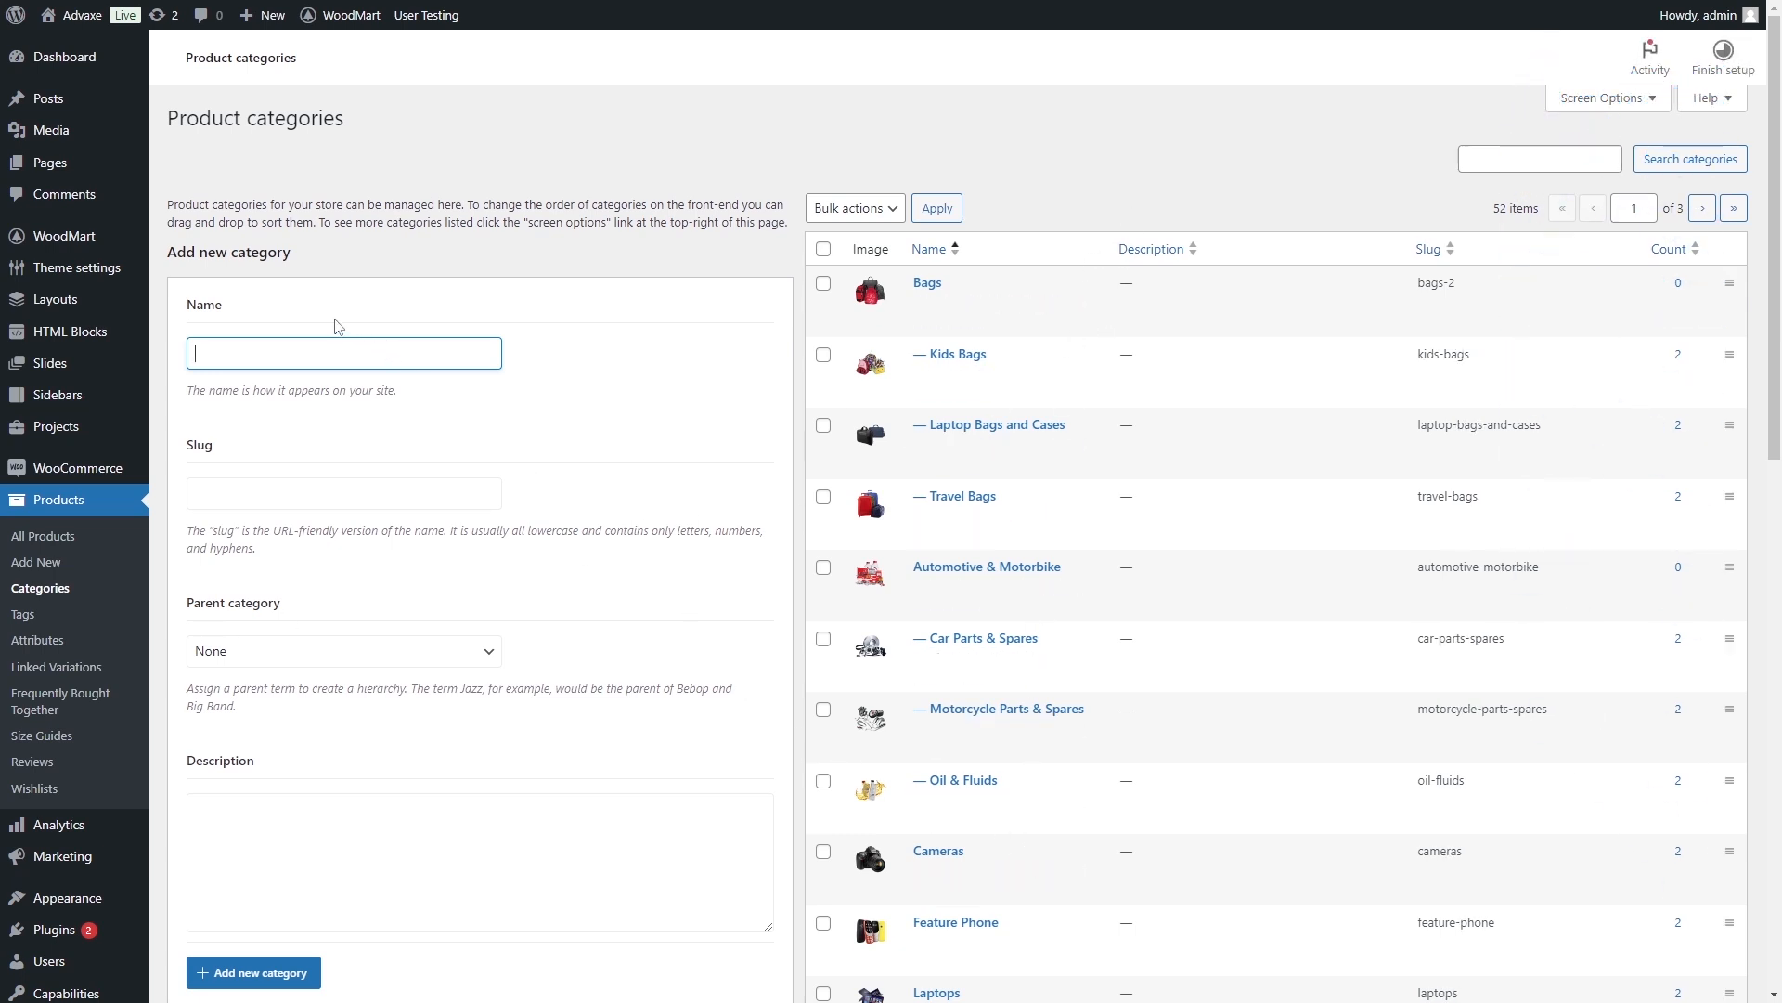
text(Electronic devices)
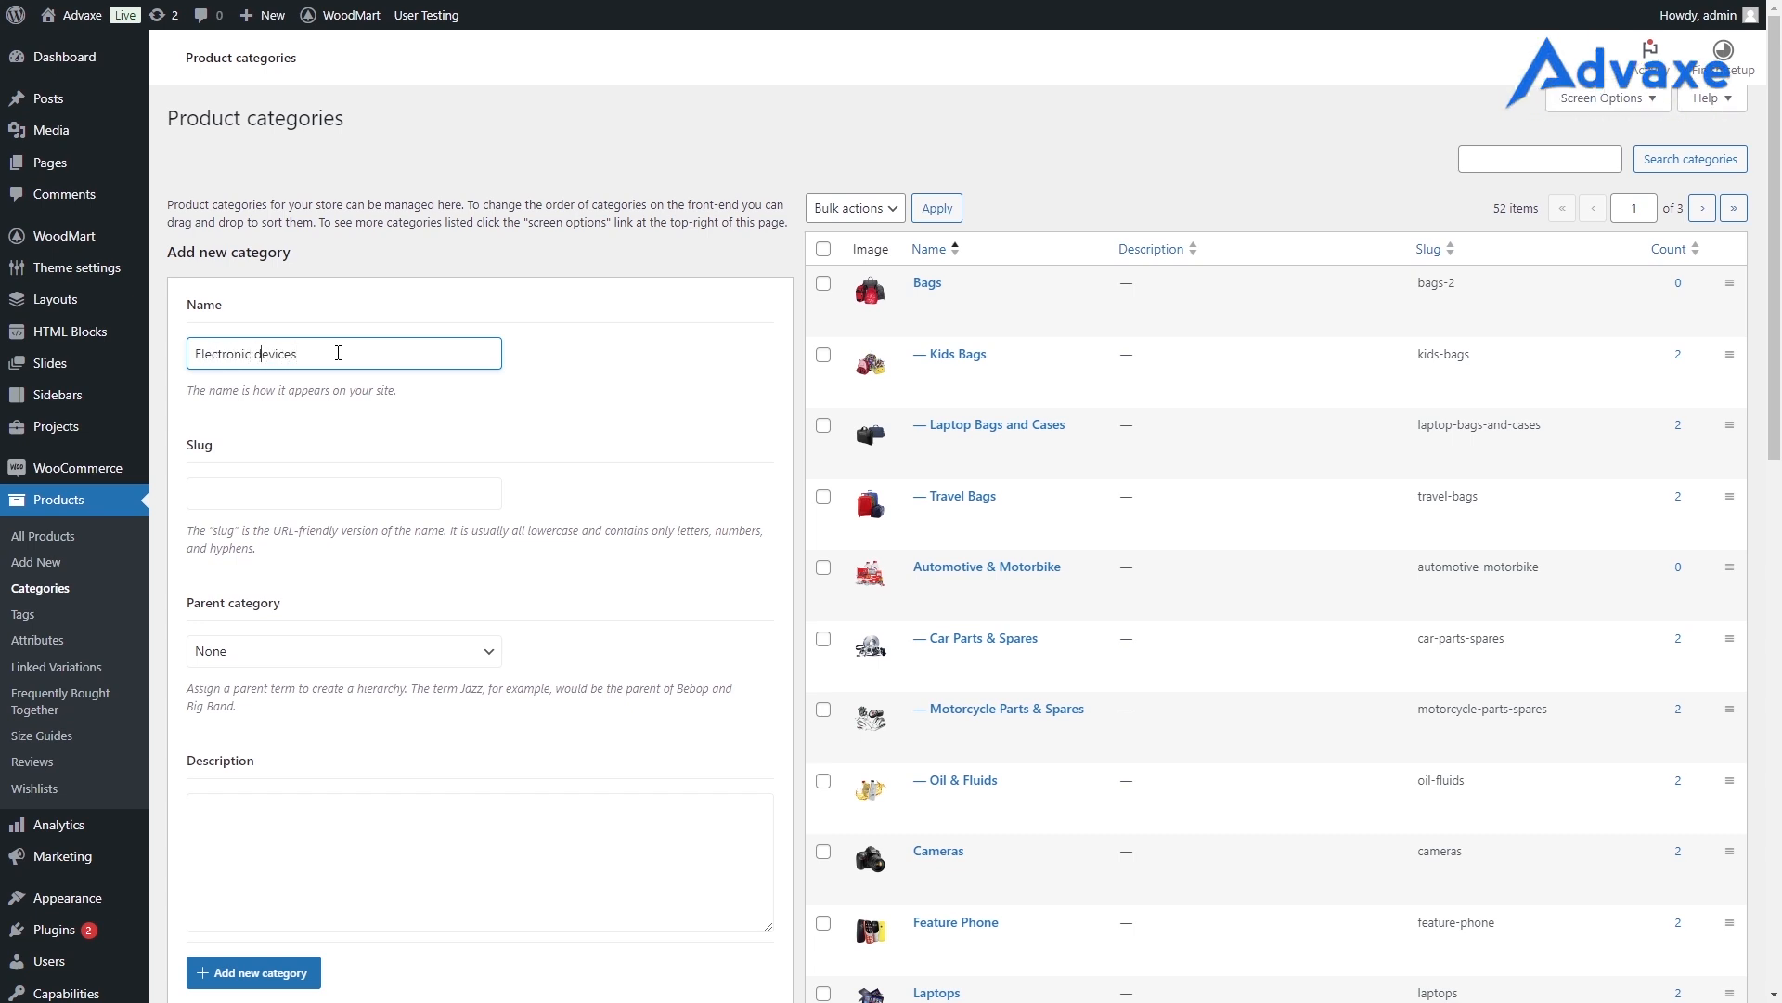
key(BackSpace)
text(Devices)
Upload electronic-Device.png and use it as the new category's thumbnail
scroll(447, 478, down, 7)
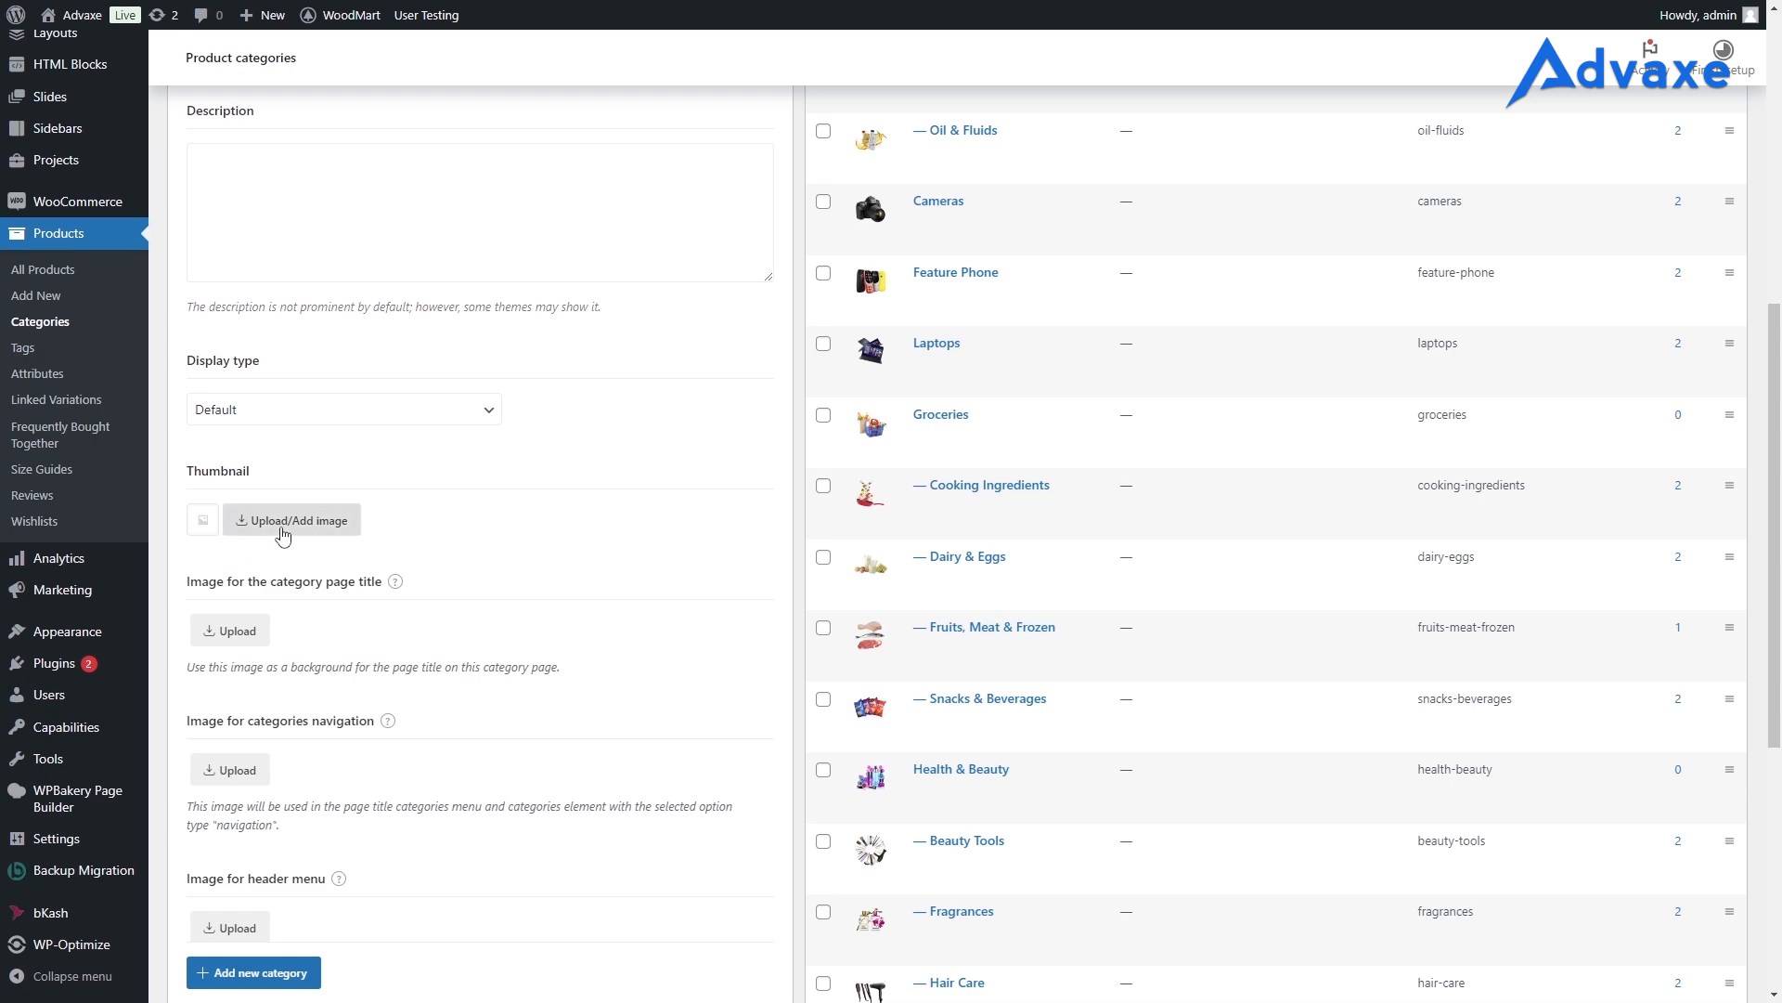
click(283, 536)
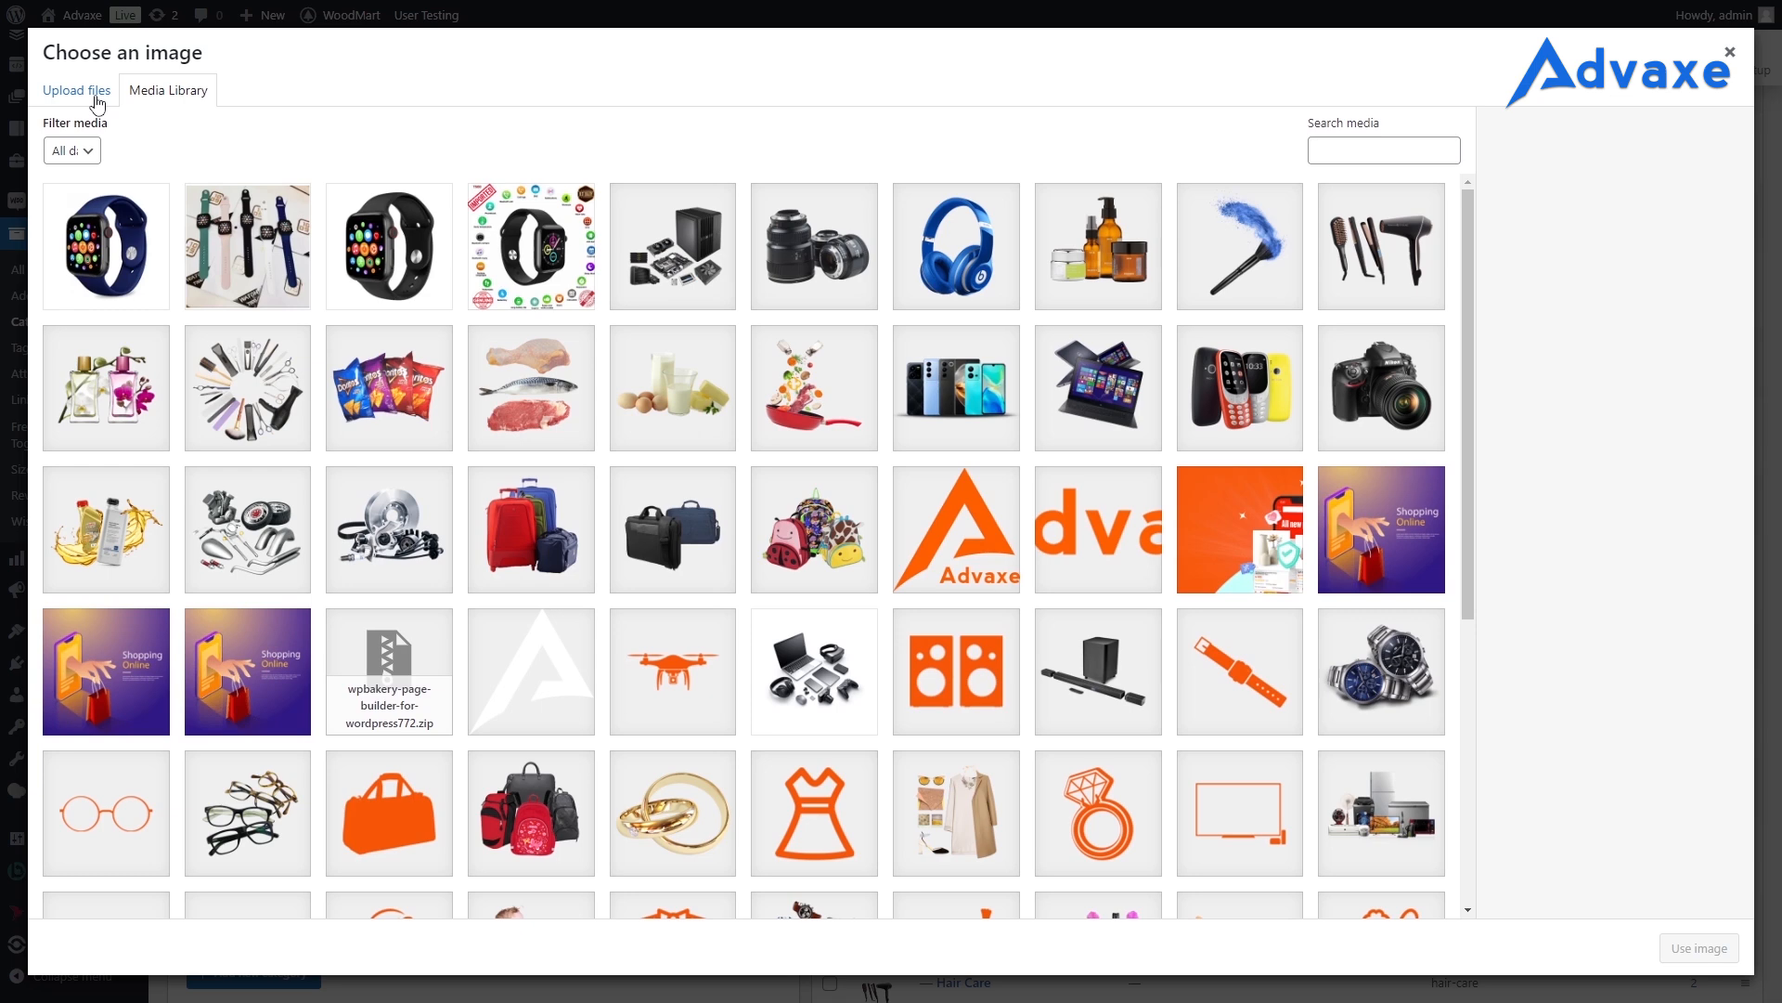
click(97, 102)
click(917, 442)
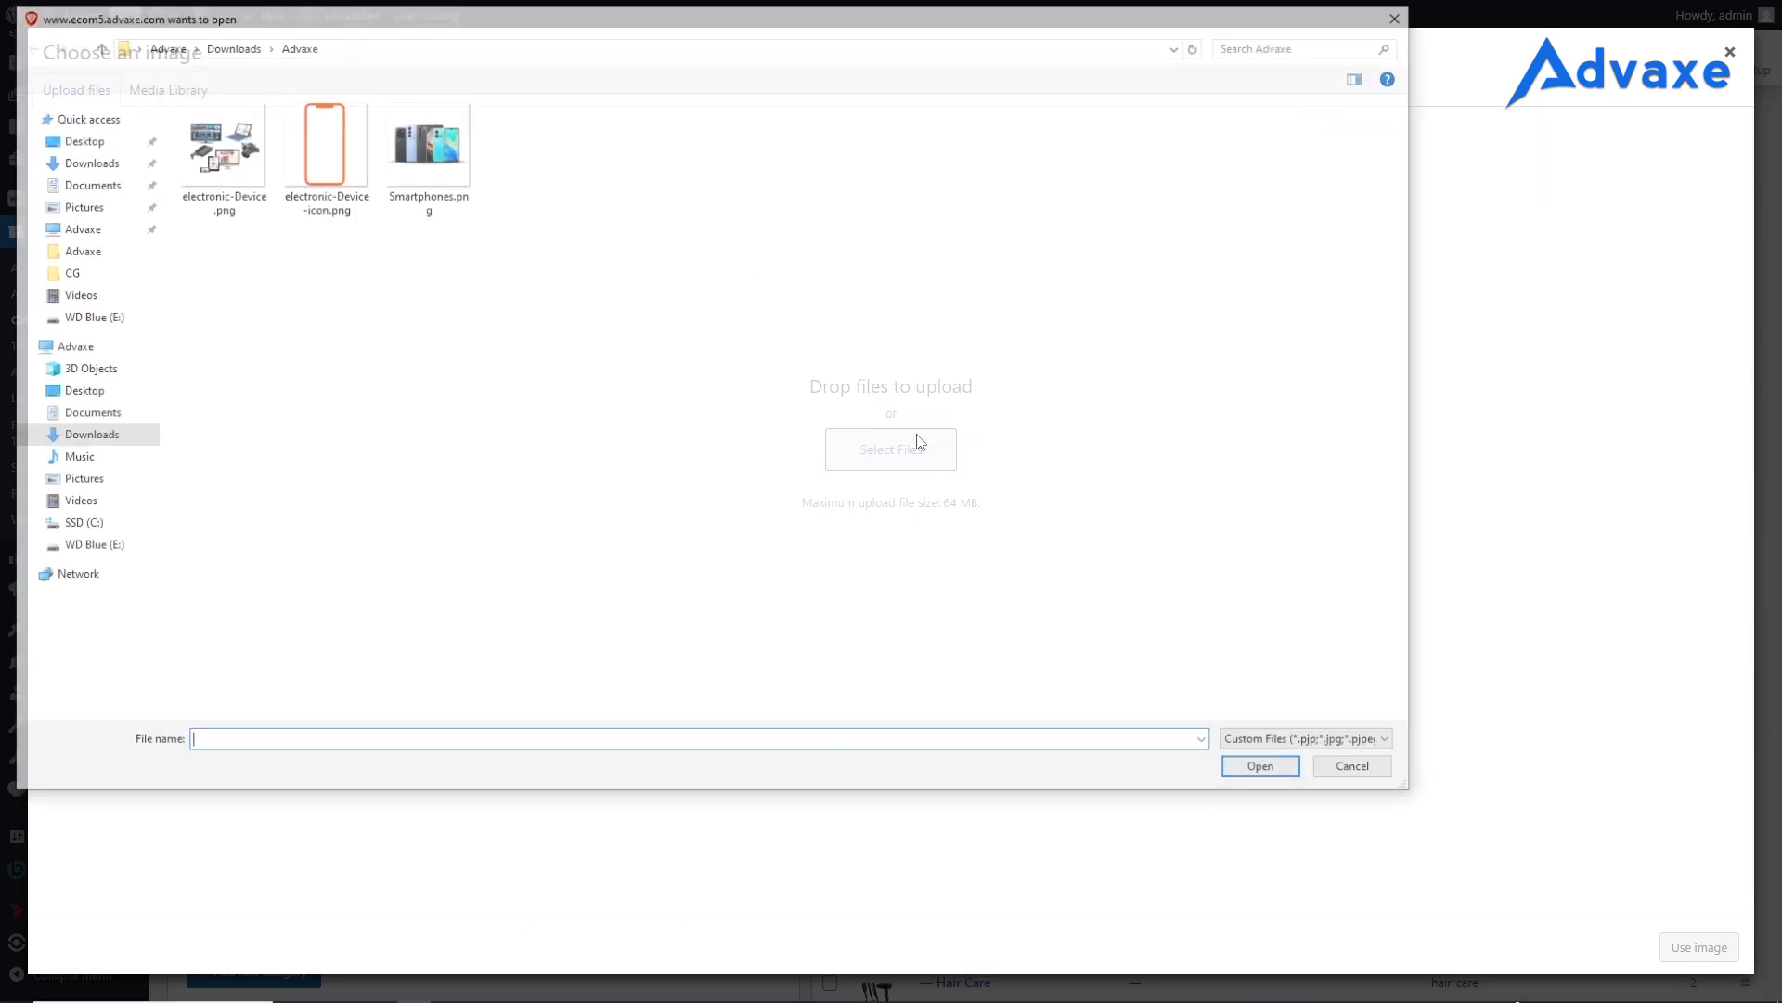
click(254, 148)
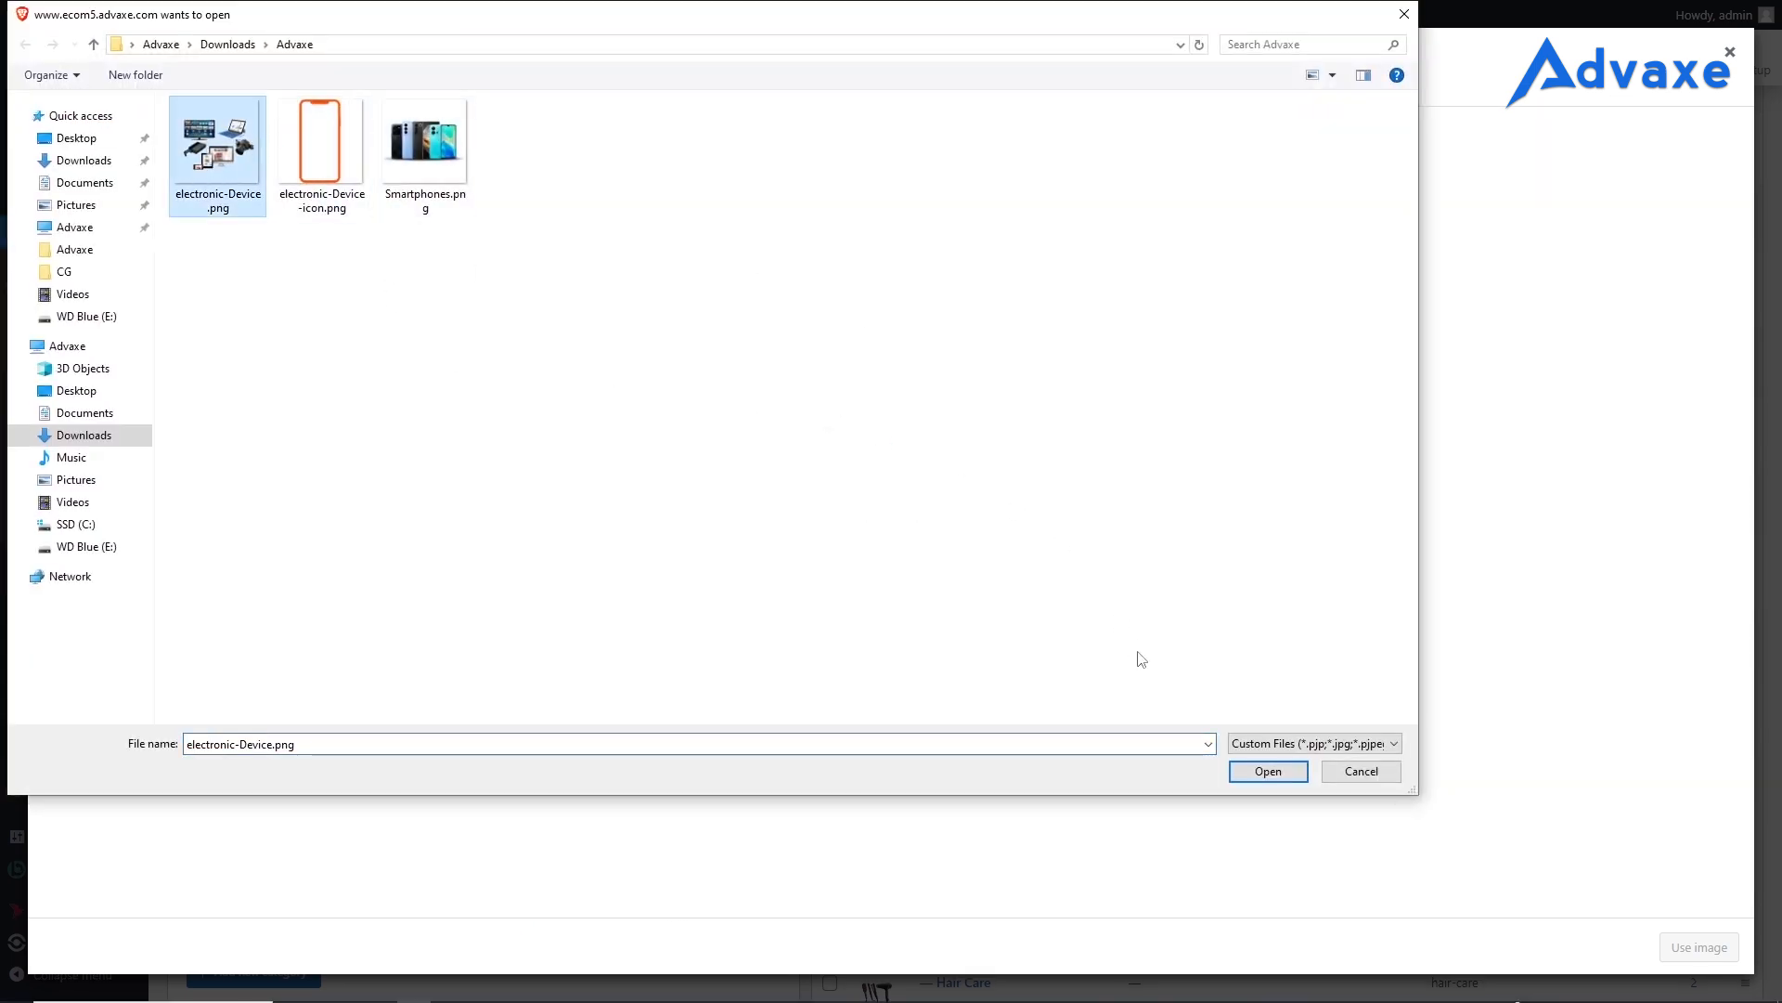
click(1268, 771)
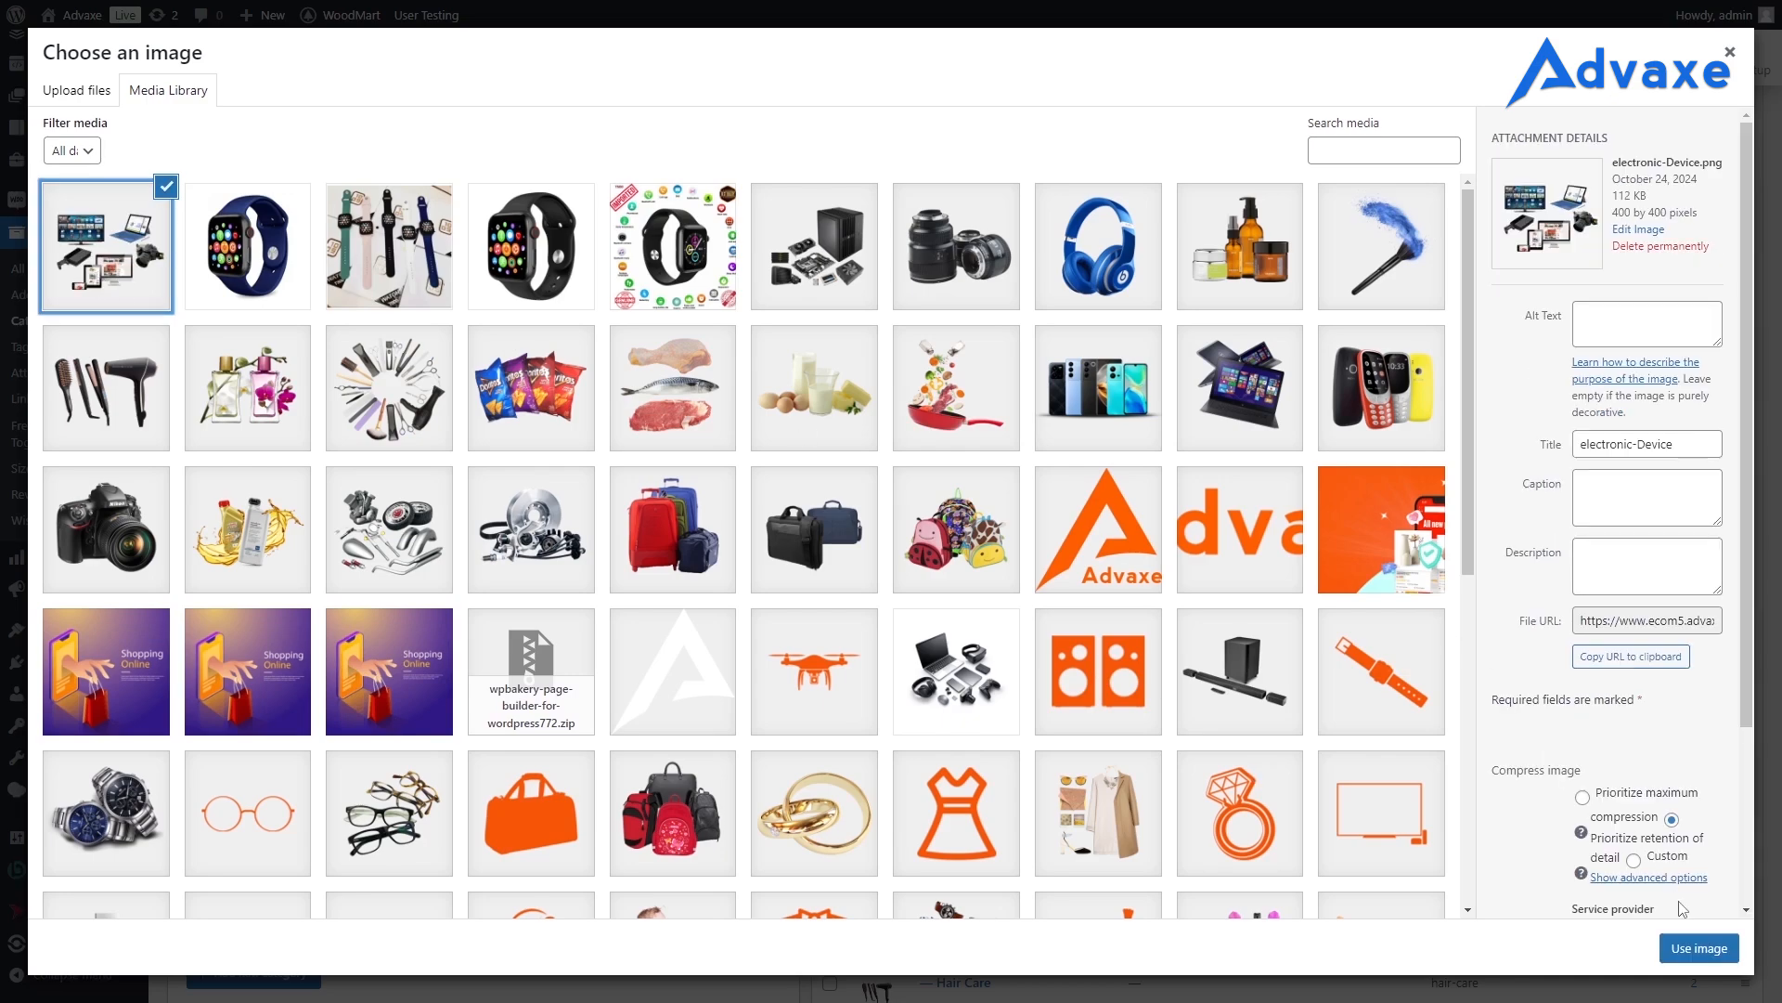
click(1704, 948)
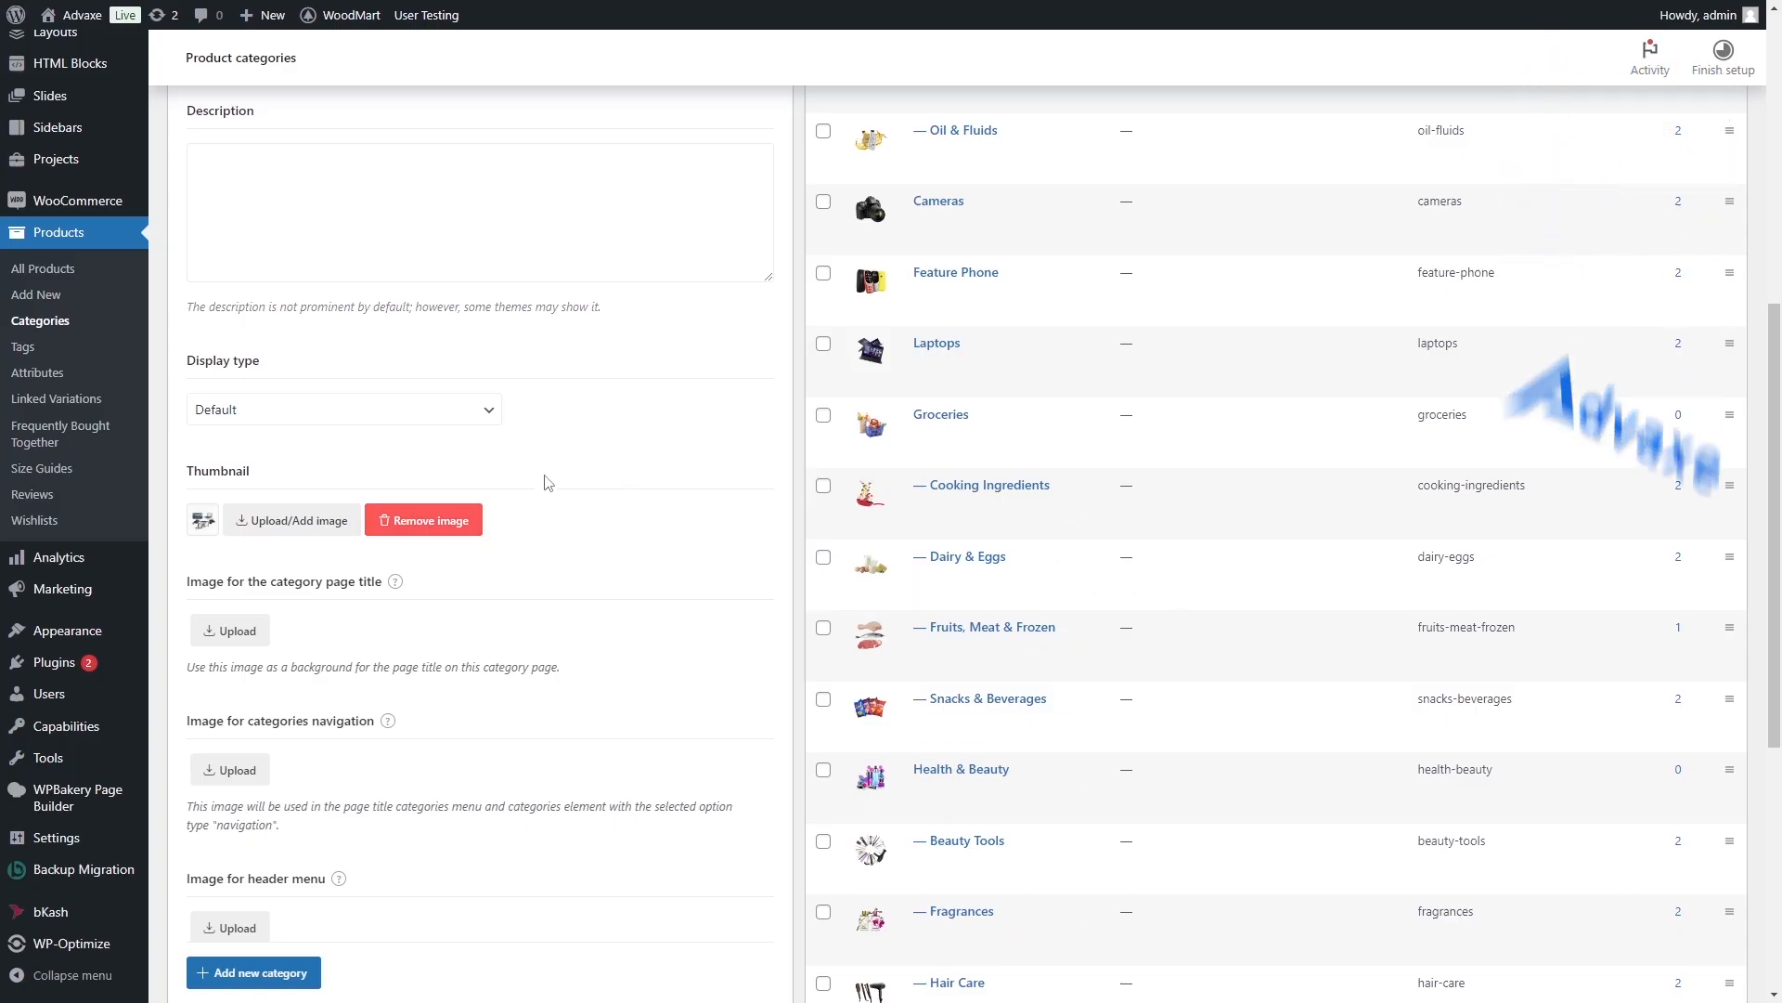
Upload electronic-Device-icon.png as the category's header menu image and add the new category
scroll(495, 623, down, 6)
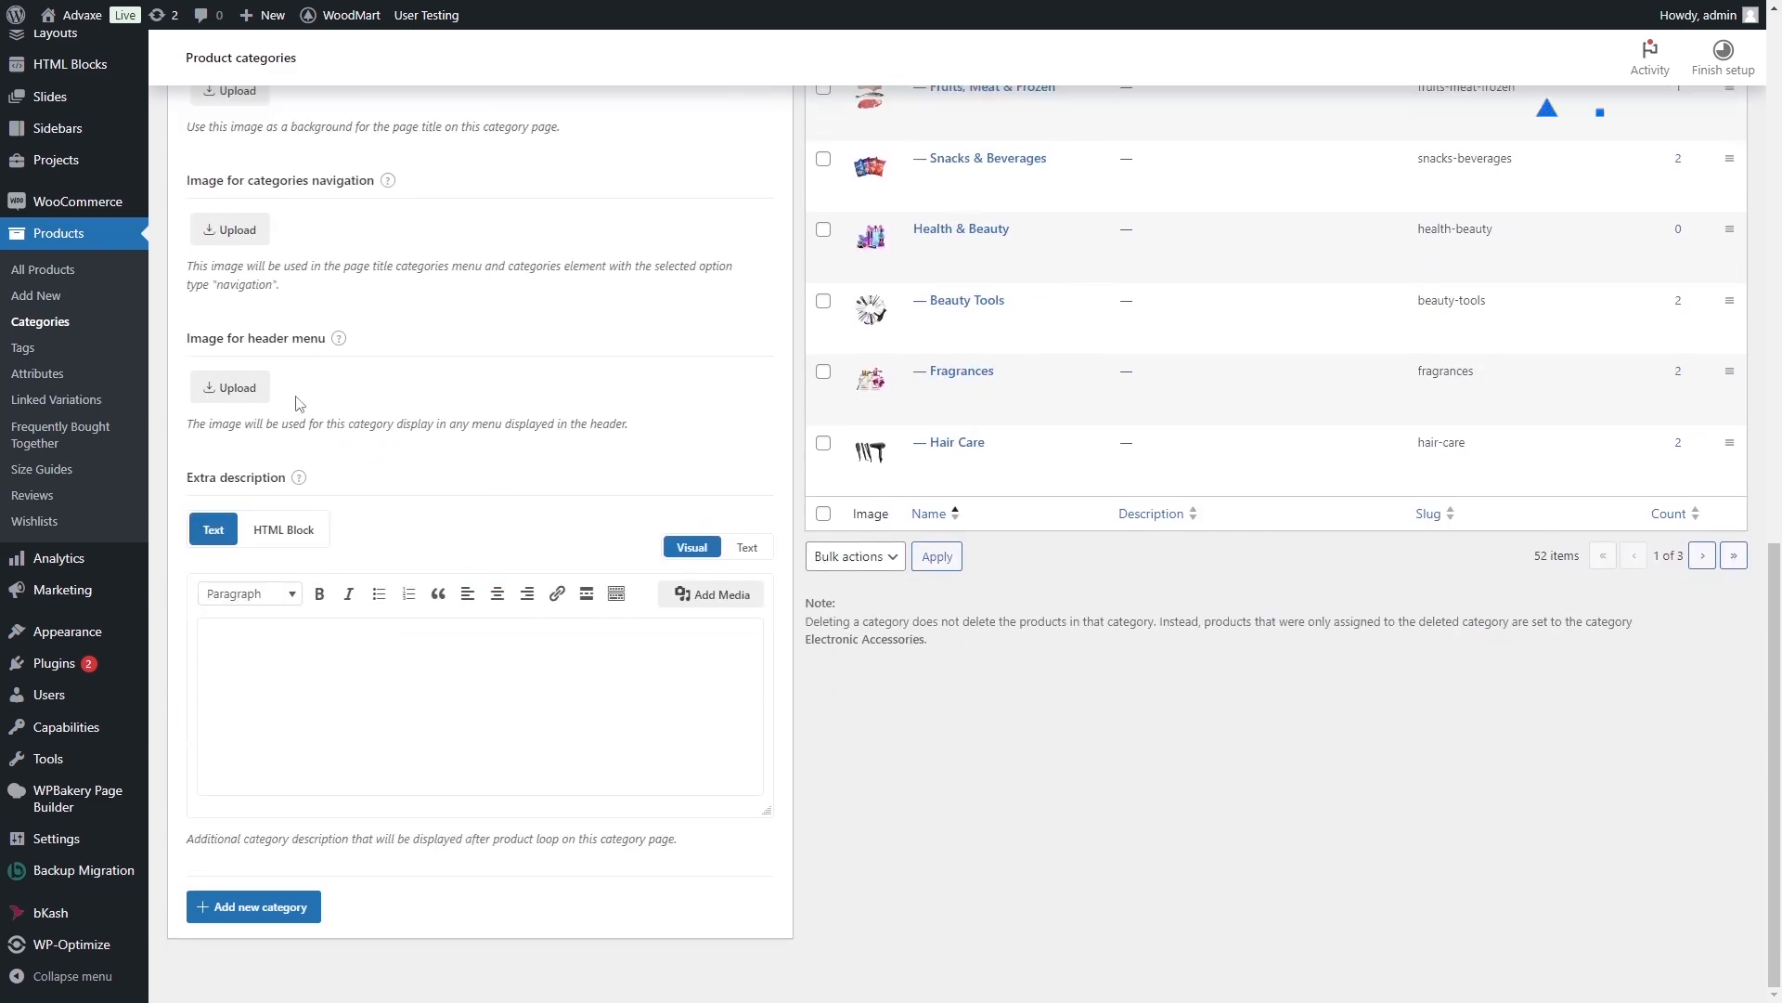
click(237, 388)
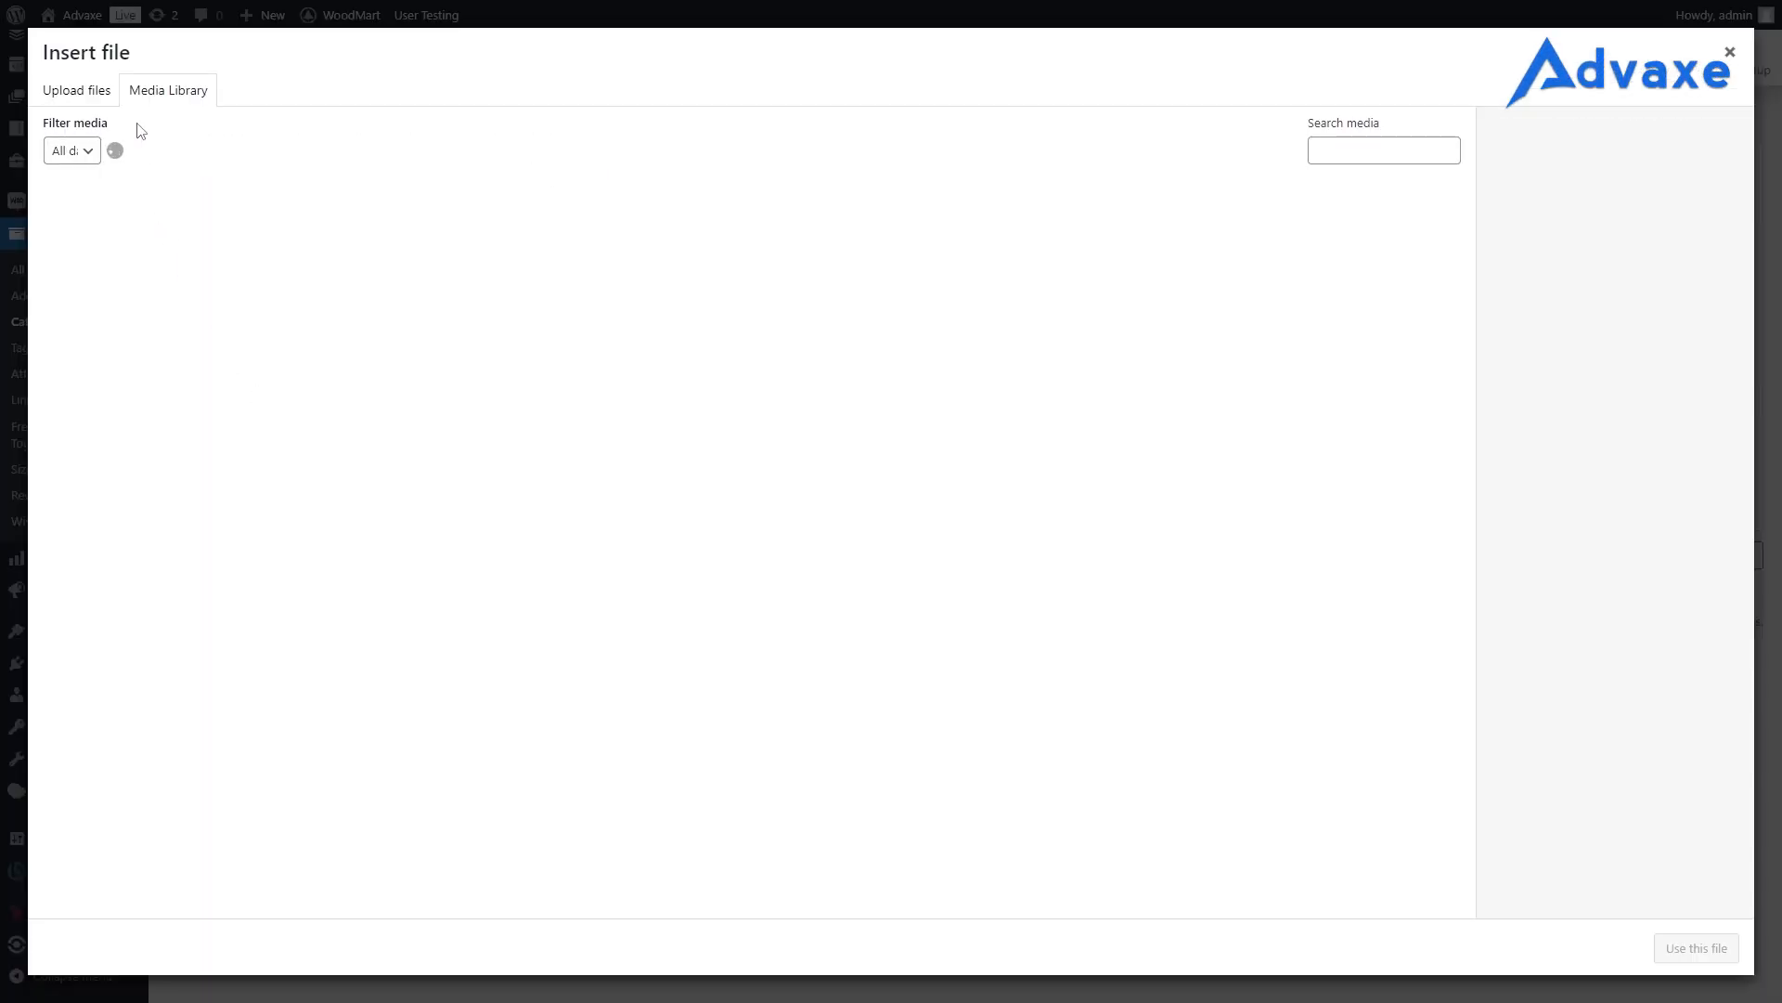
click(93, 91)
click(887, 448)
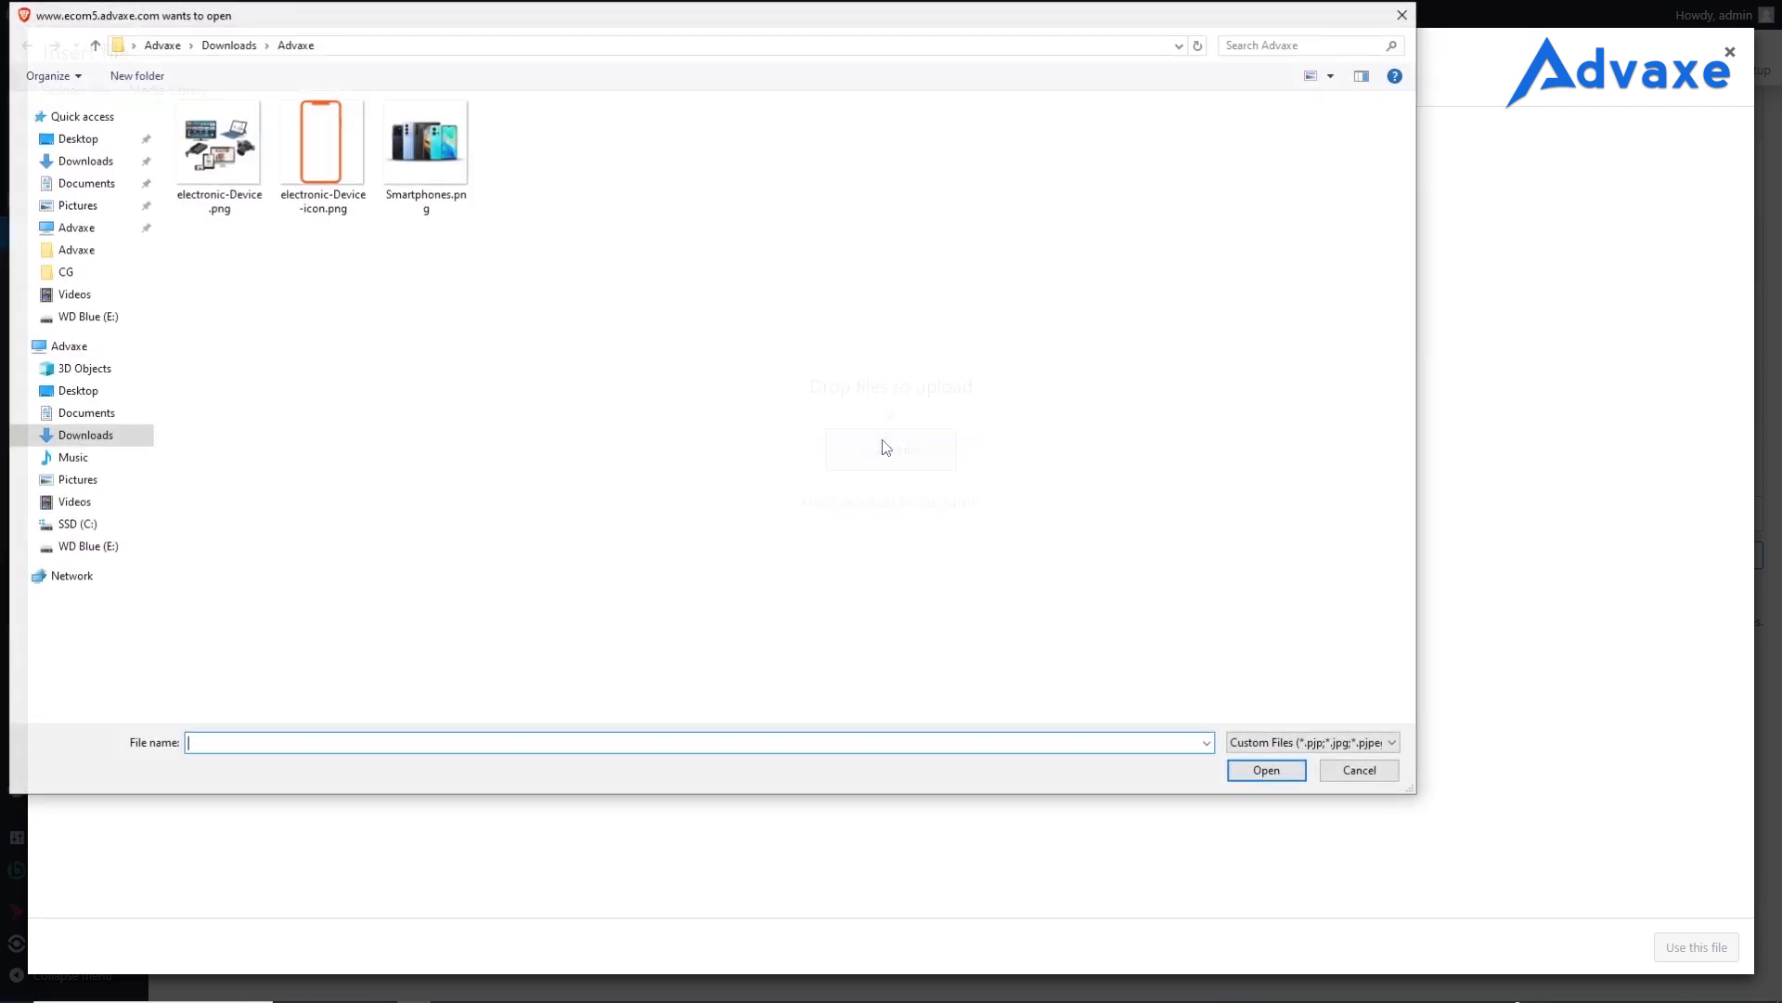
click(321, 147)
click(1266, 770)
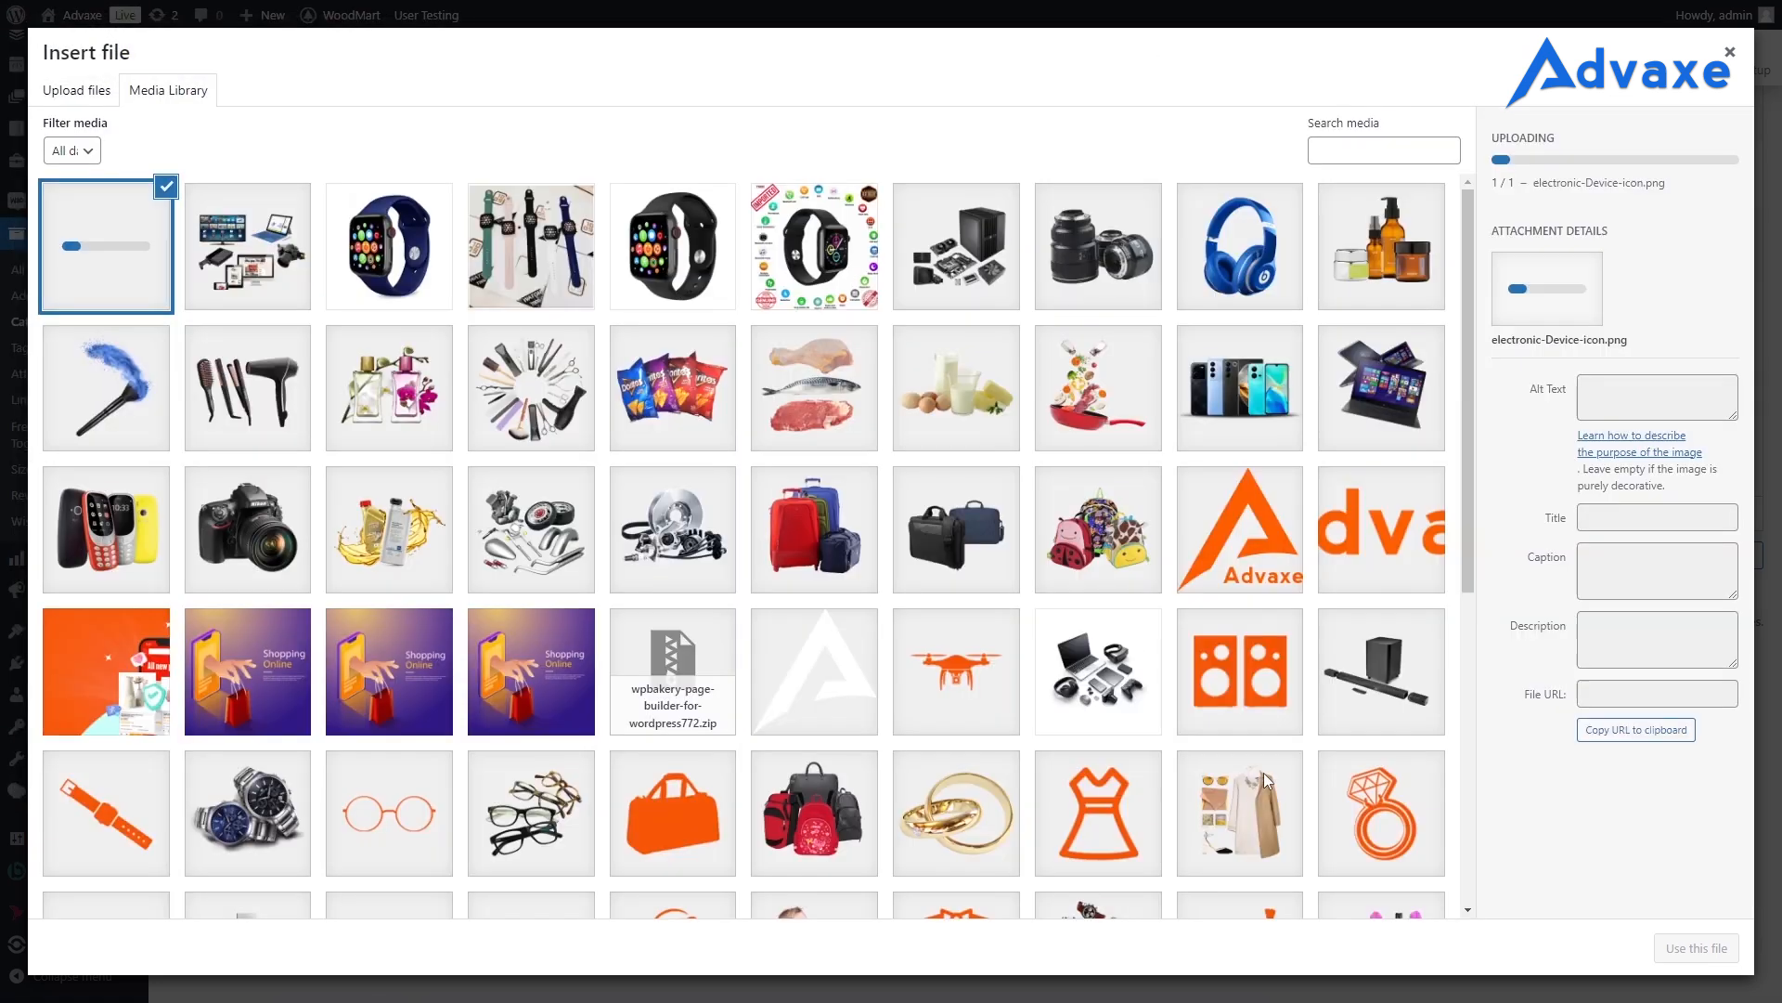
click(1697, 948)
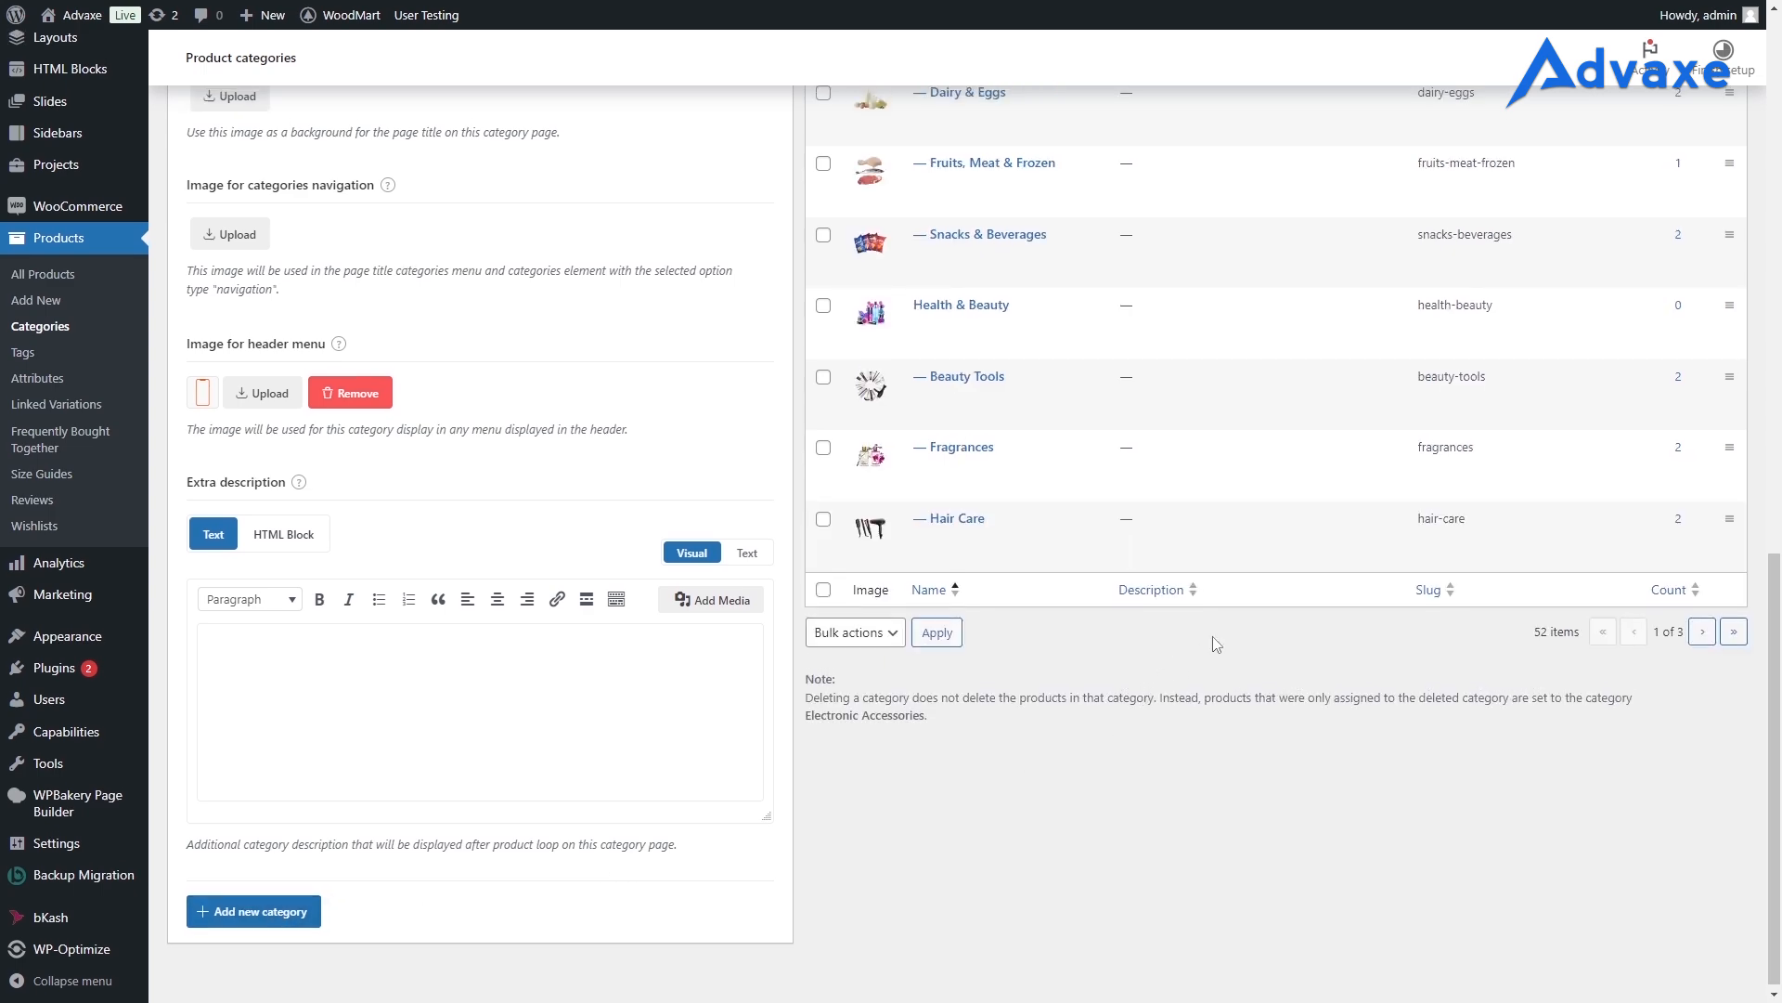
scroll(1213, 637, up, 13)
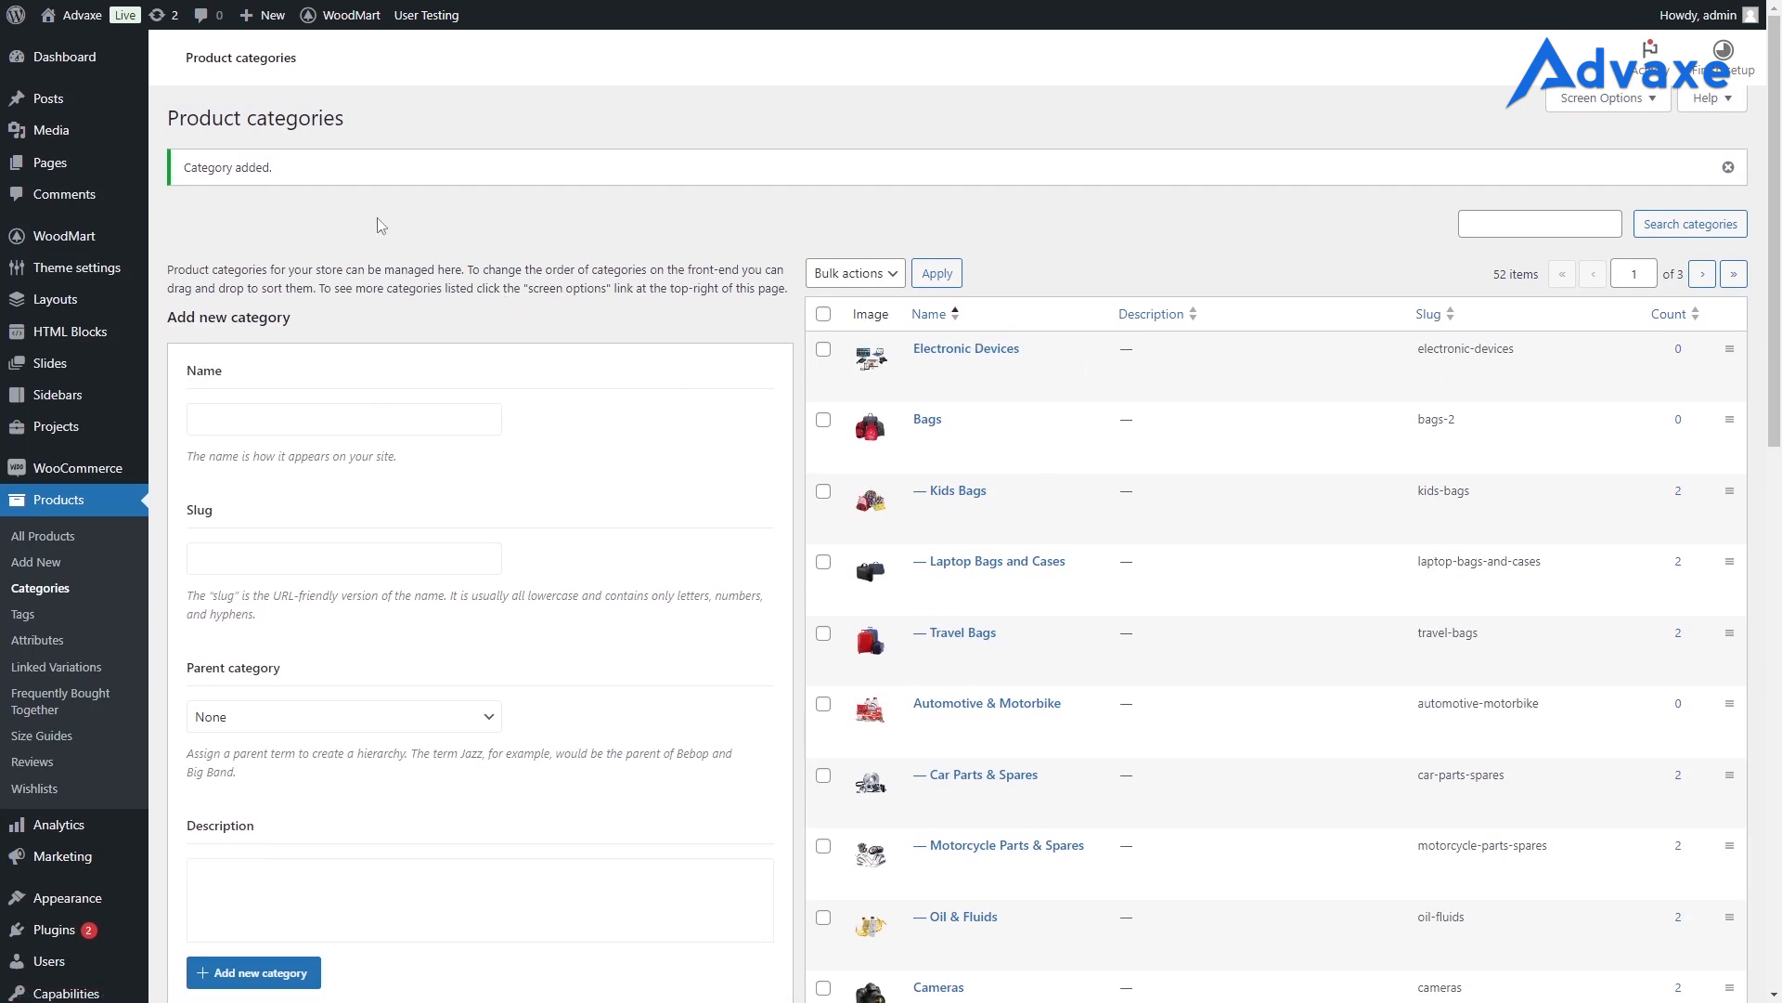
Return to the product categories in the admin dashboard and enter a new Smartphones category, slug smartphones, with Electronic Devices as parent
mouse_move(78, 34)
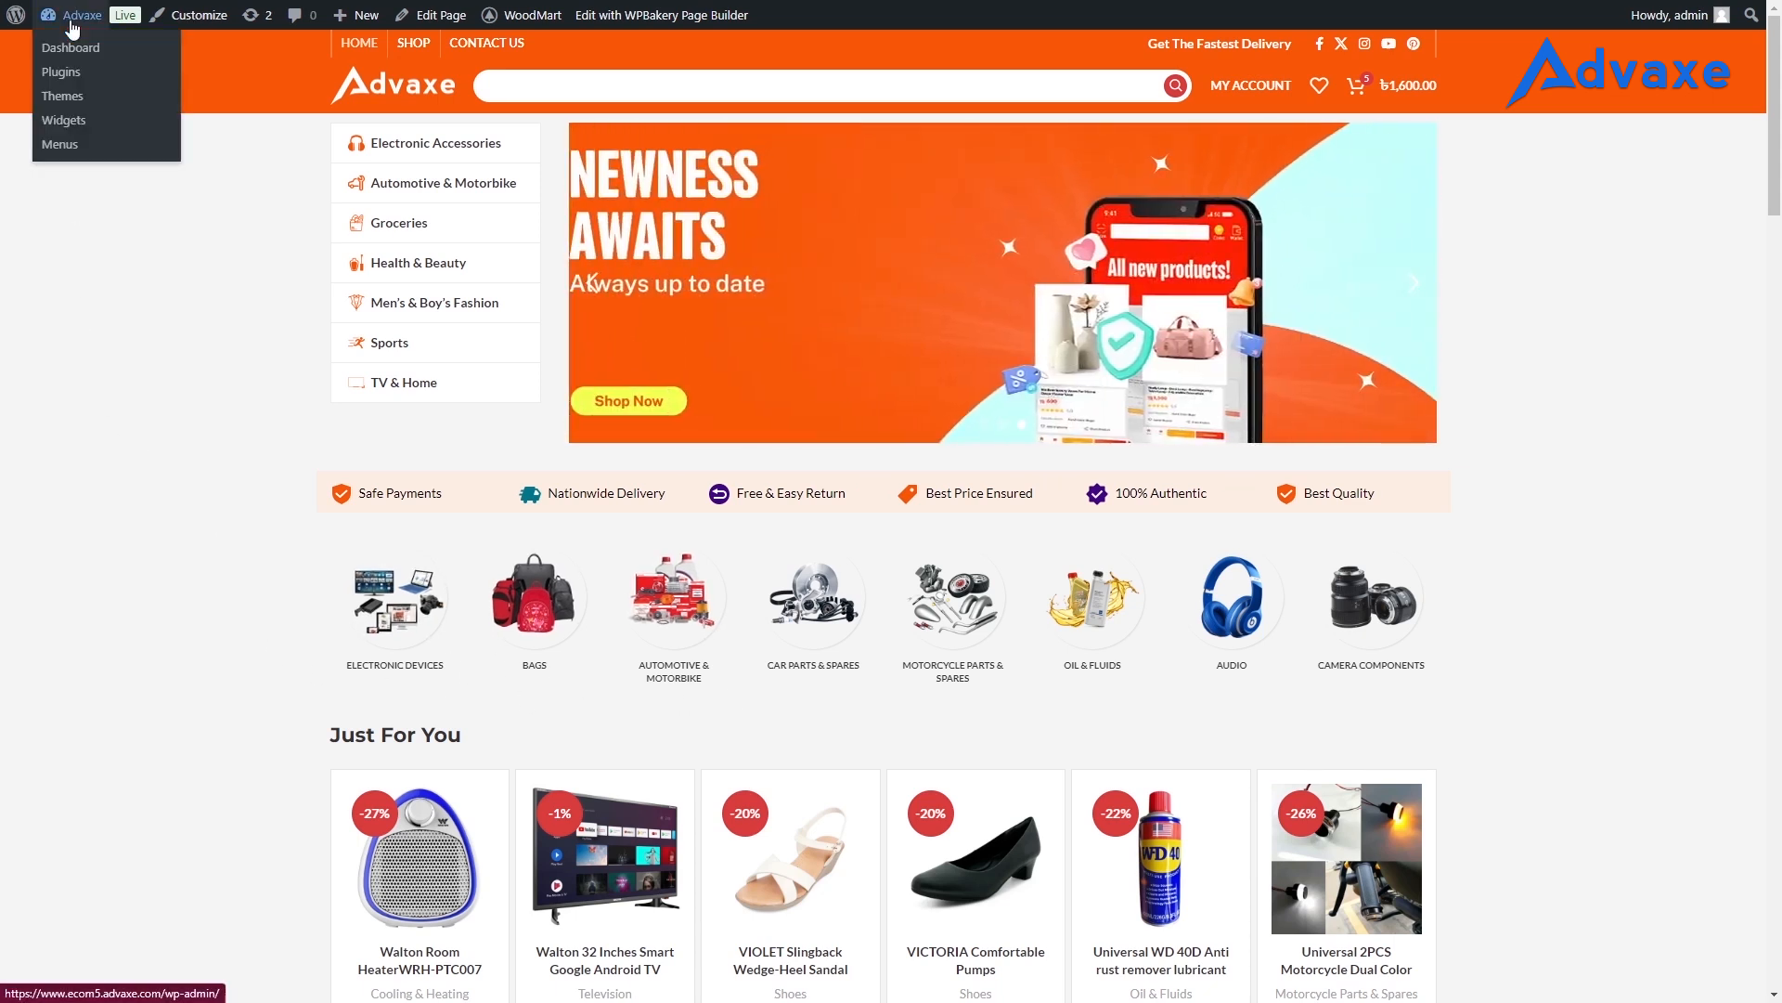
click(73, 27)
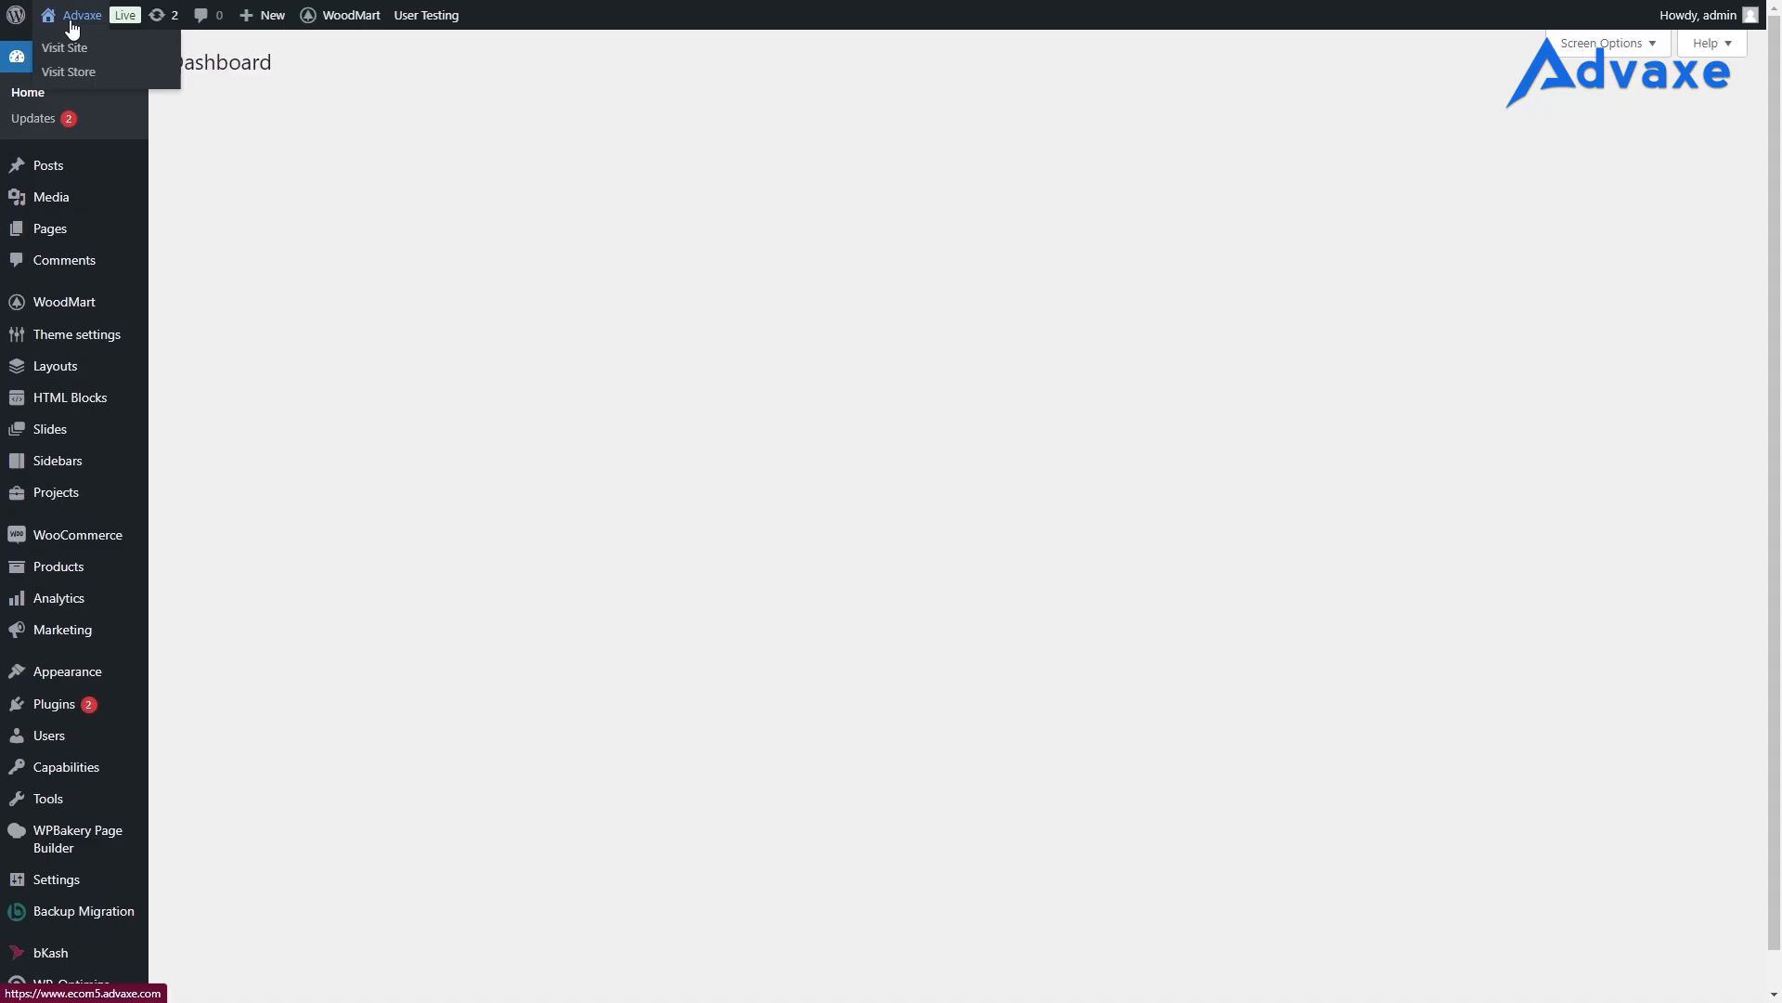
mouse_move(65, 568)
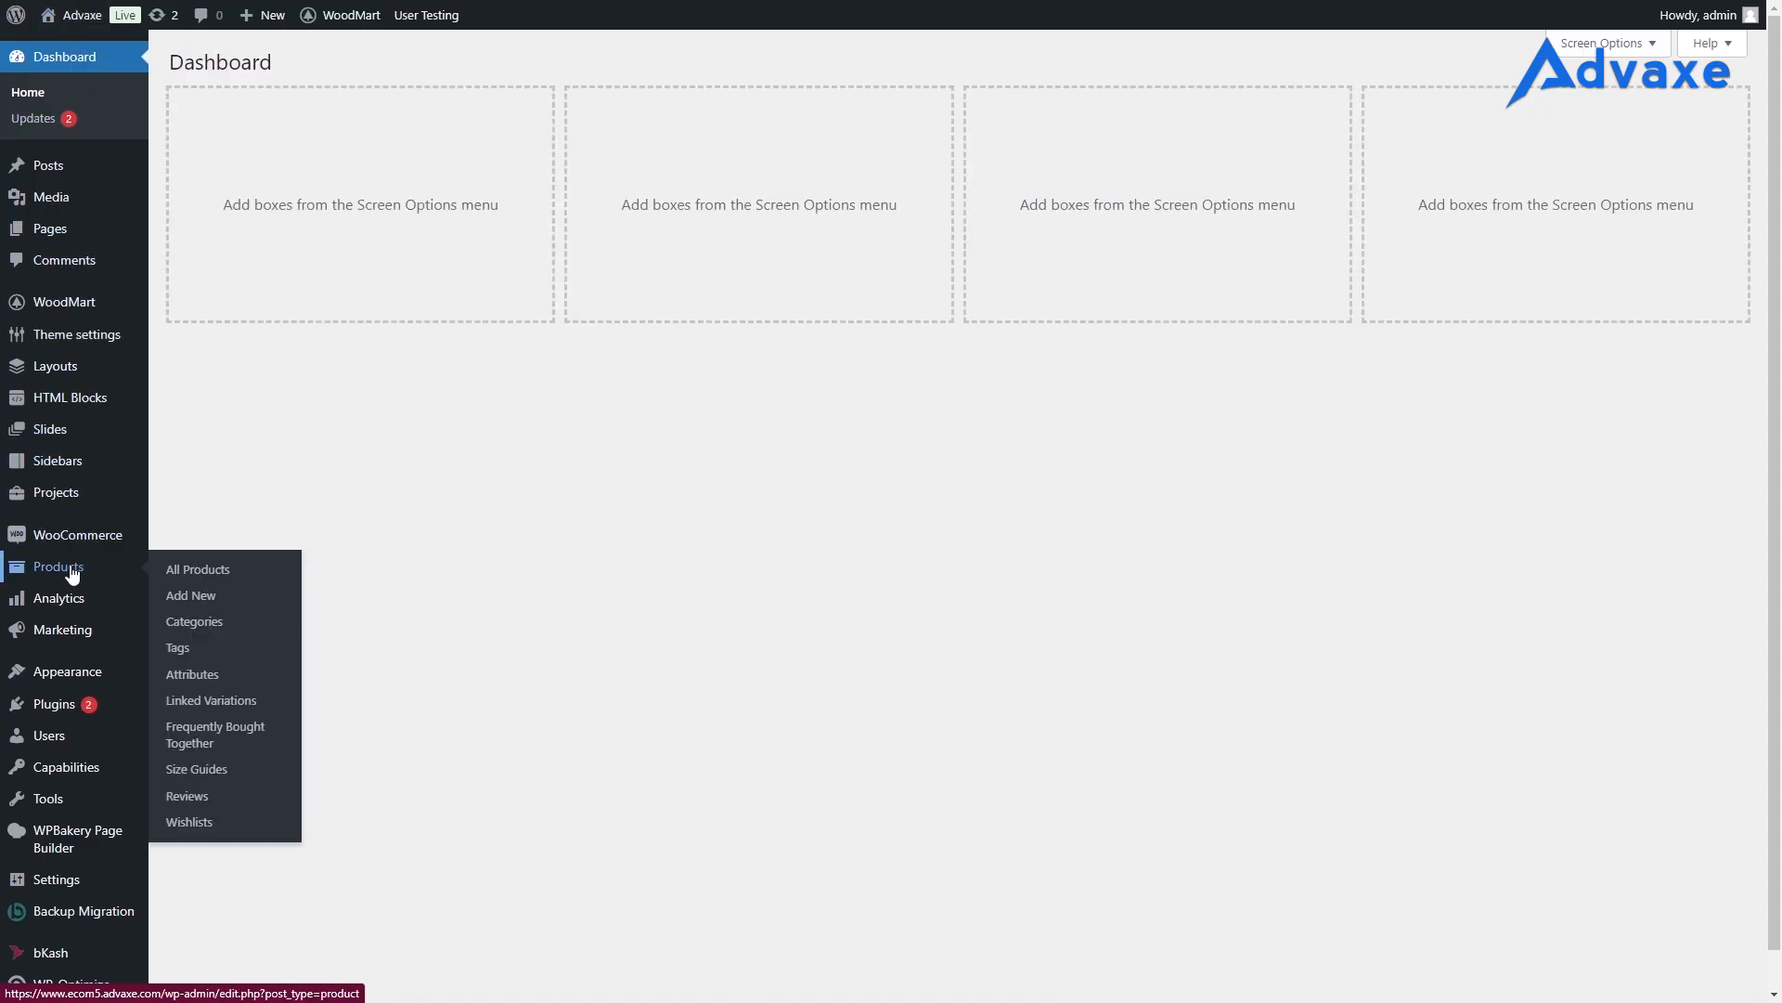
click(194, 629)
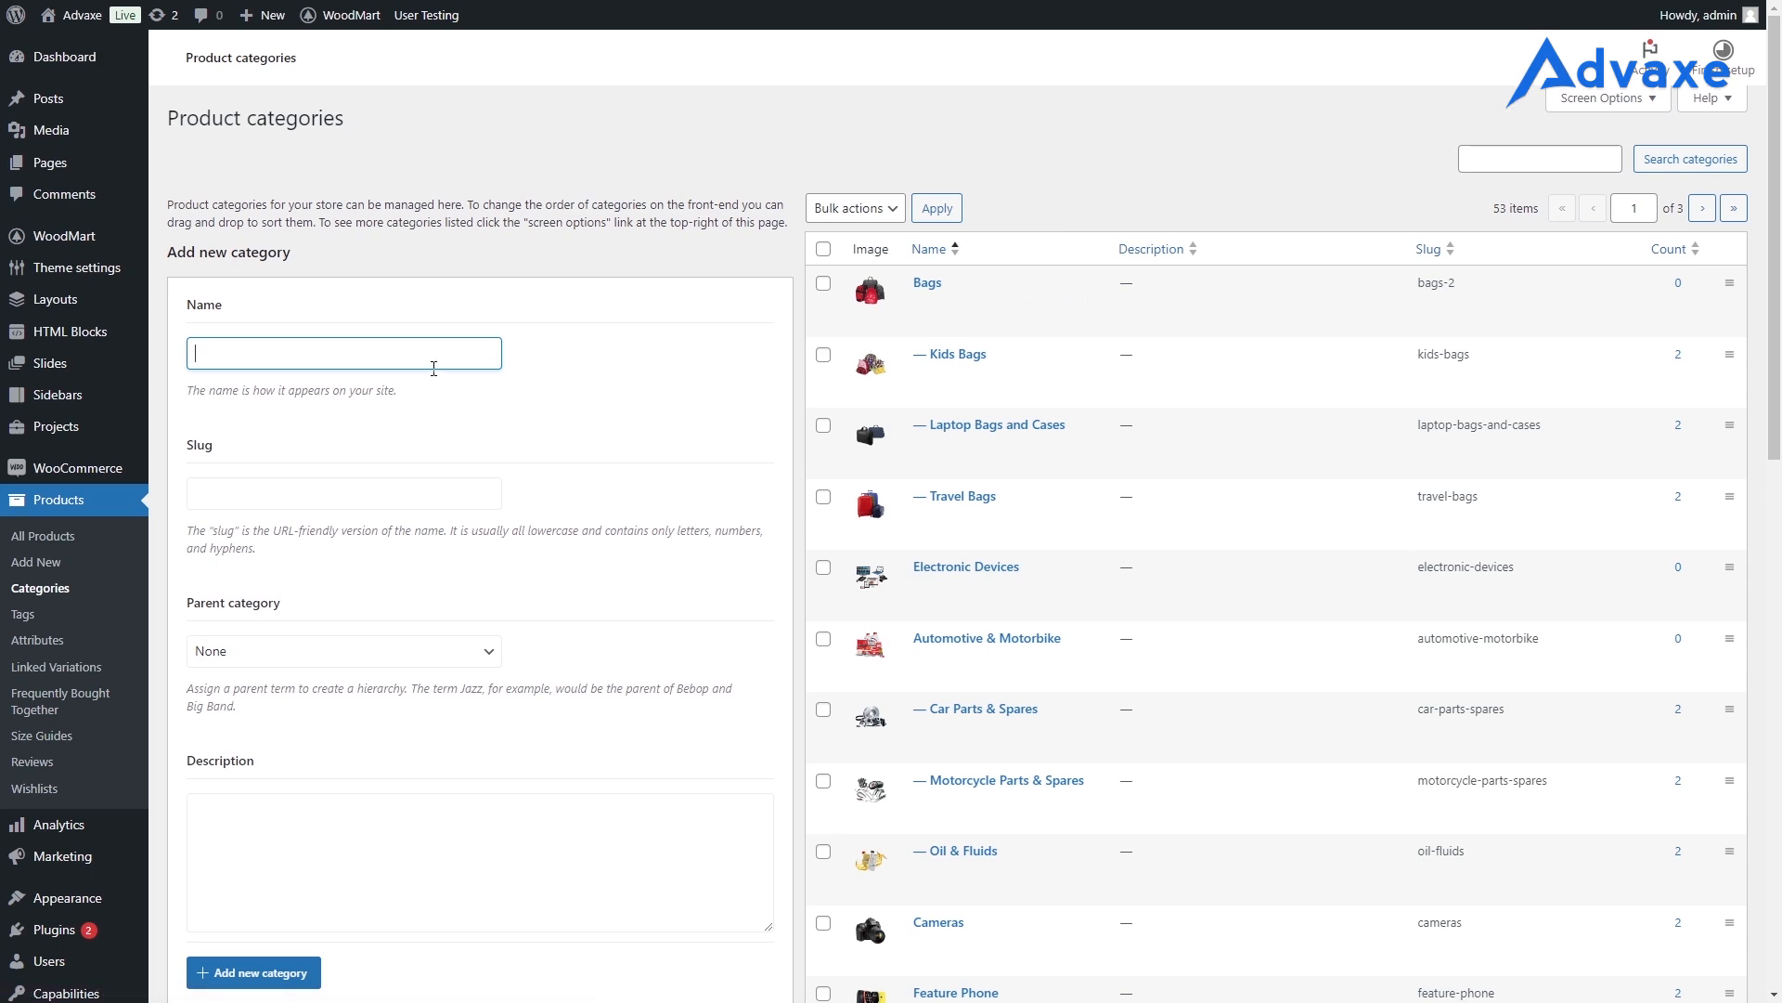
text(Smartphones)
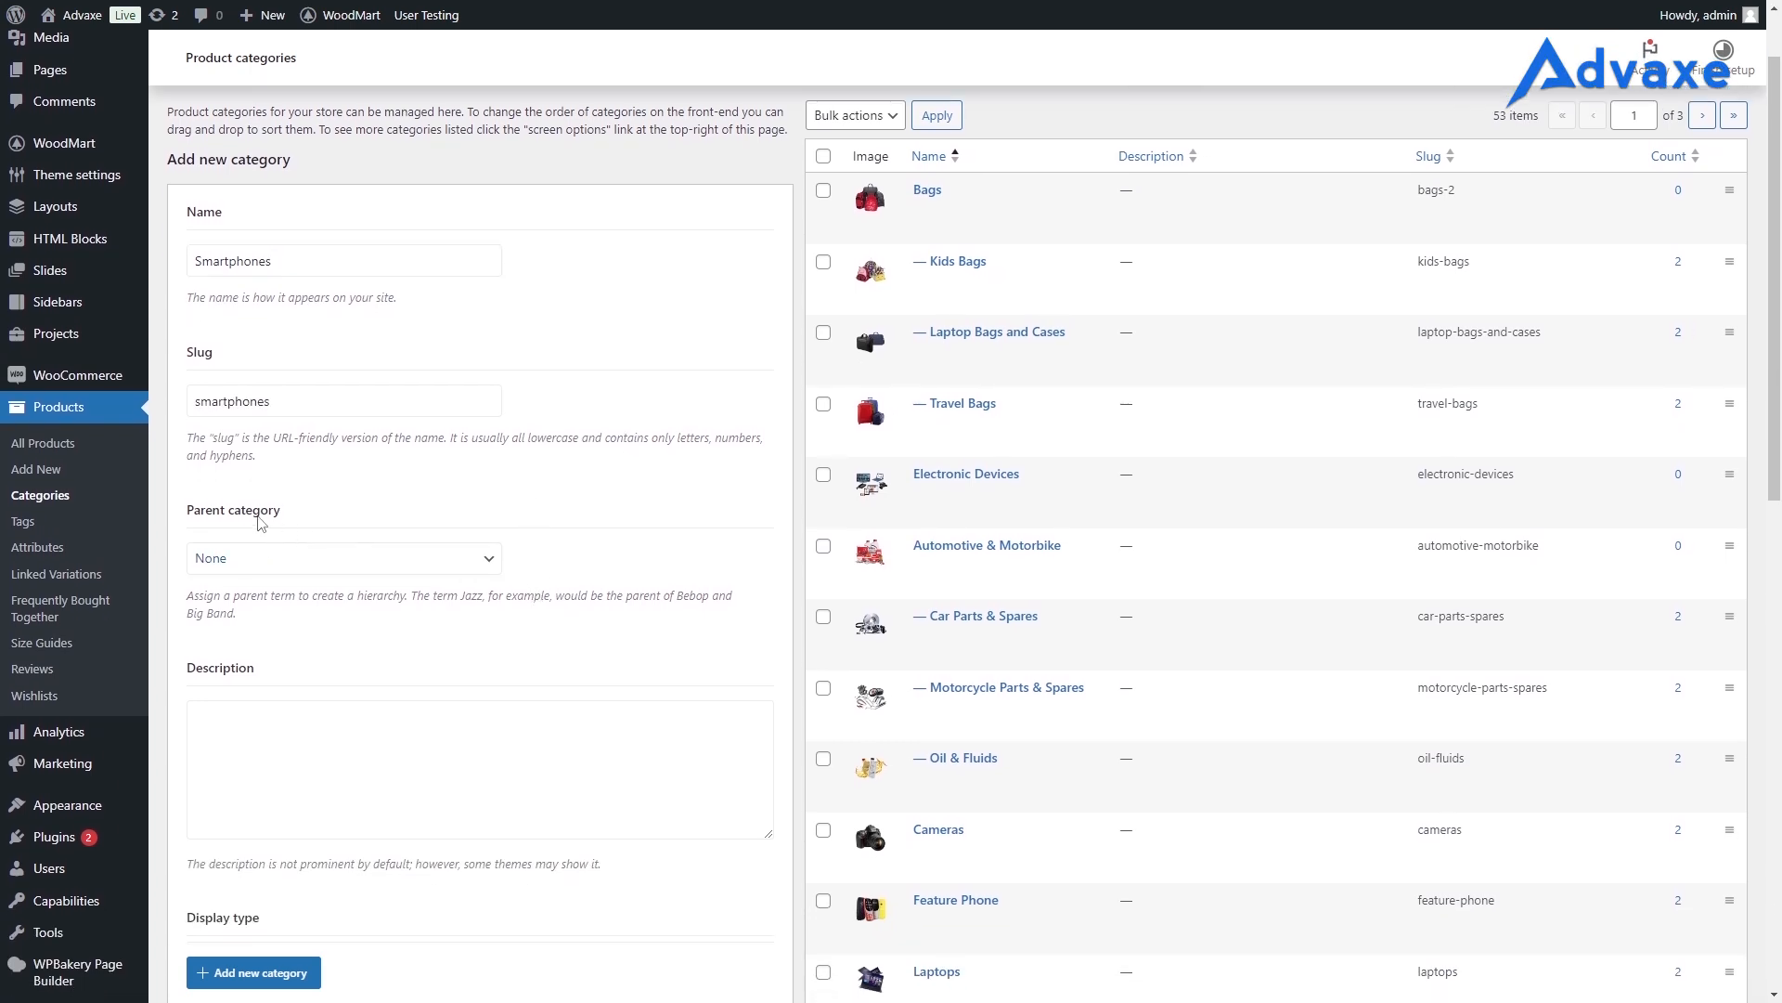
scroll(261, 522, down, 1)
click(371, 465)
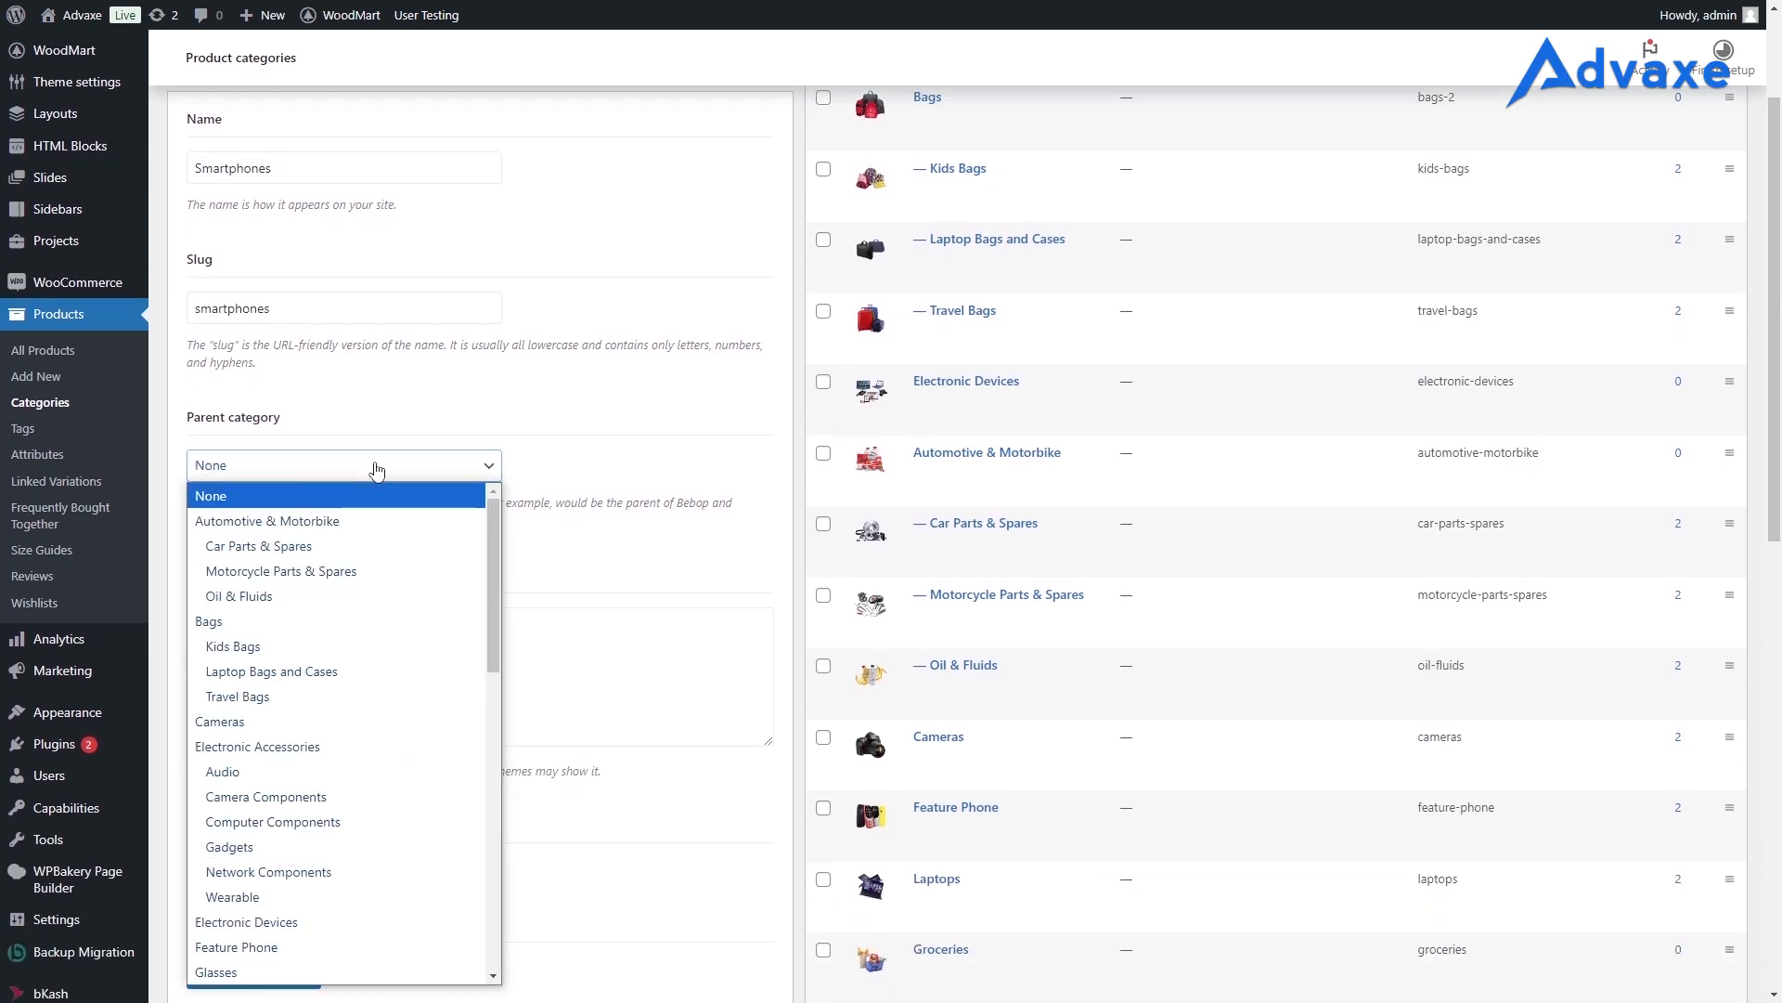
click(277, 924)
Upload Smartphones.png as the Smartphones category's thumbnail and add the new category
scroll(353, 576, down, 5)
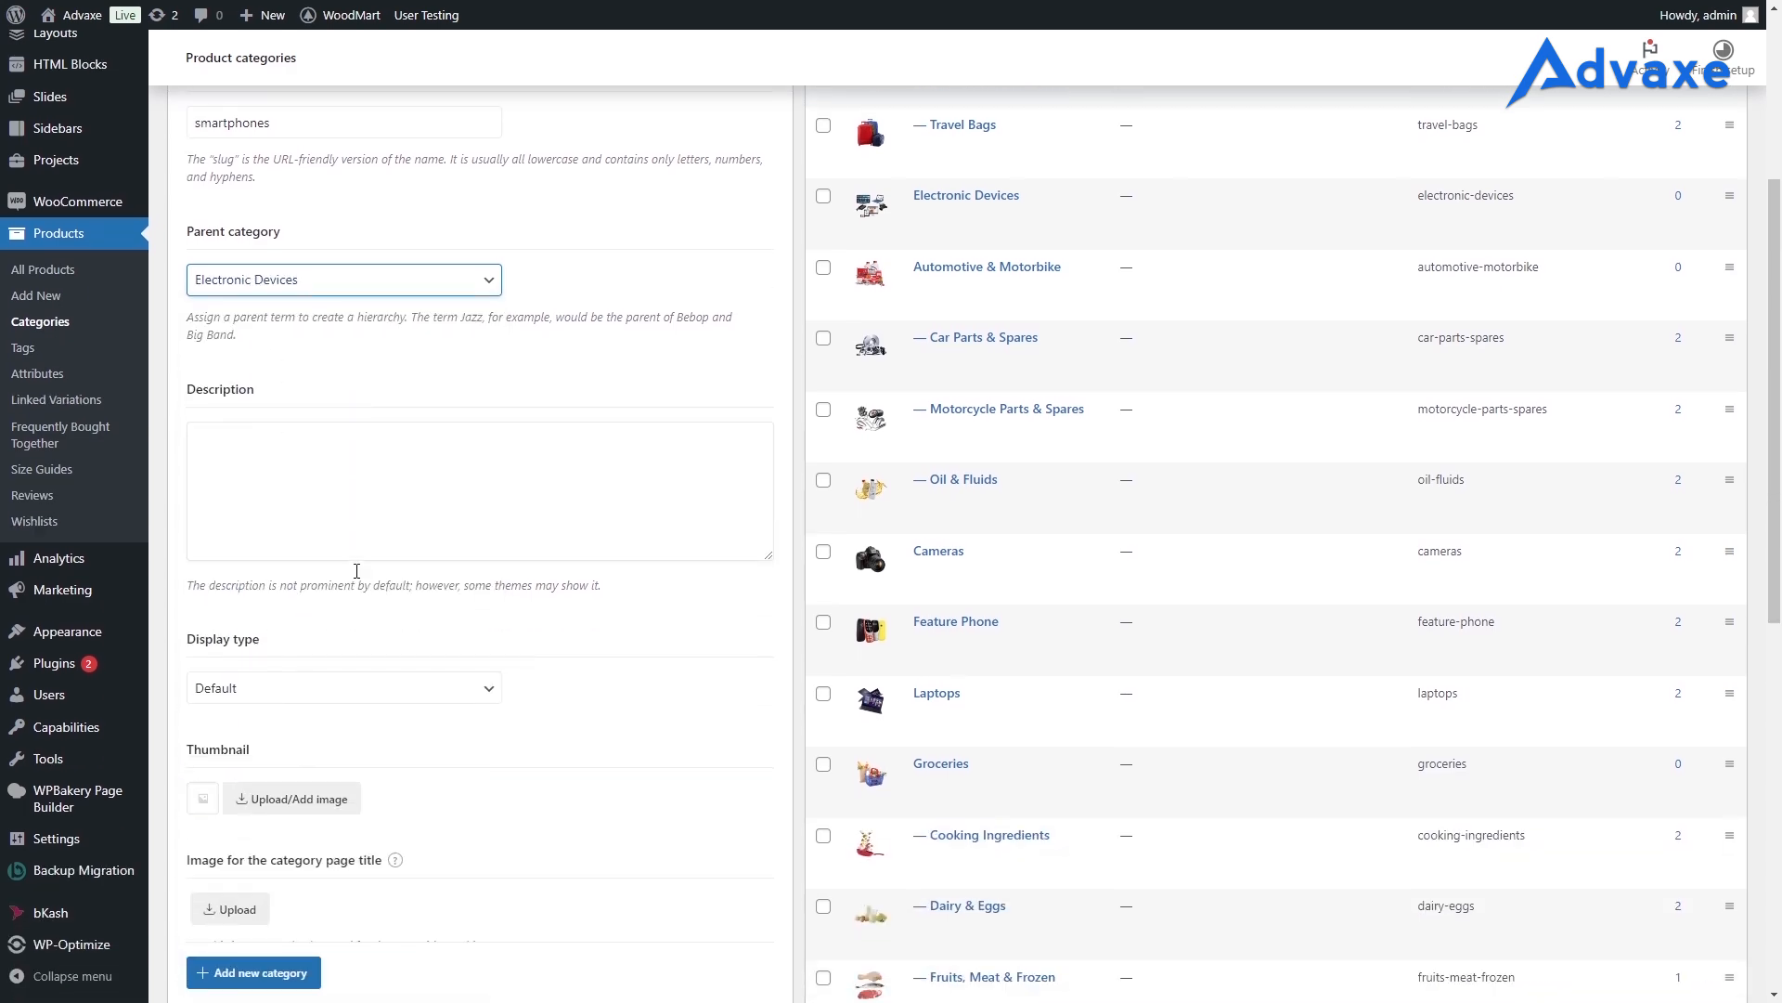
click(252, 537)
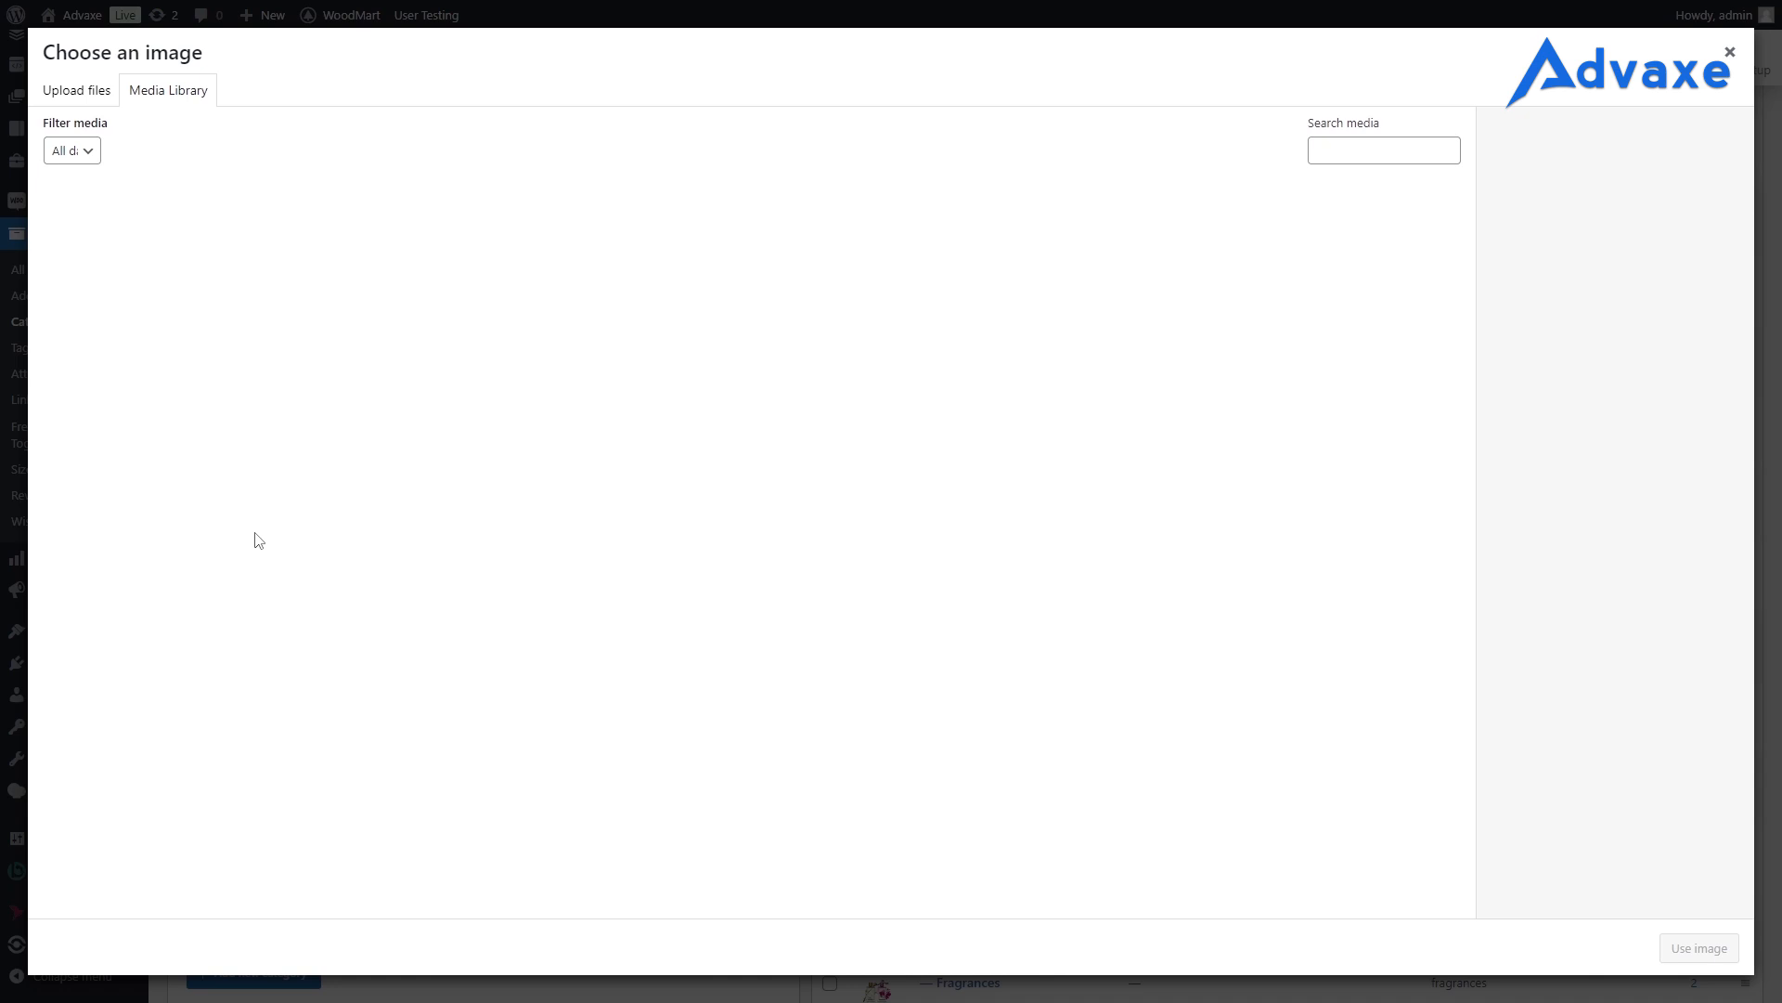
click(94, 109)
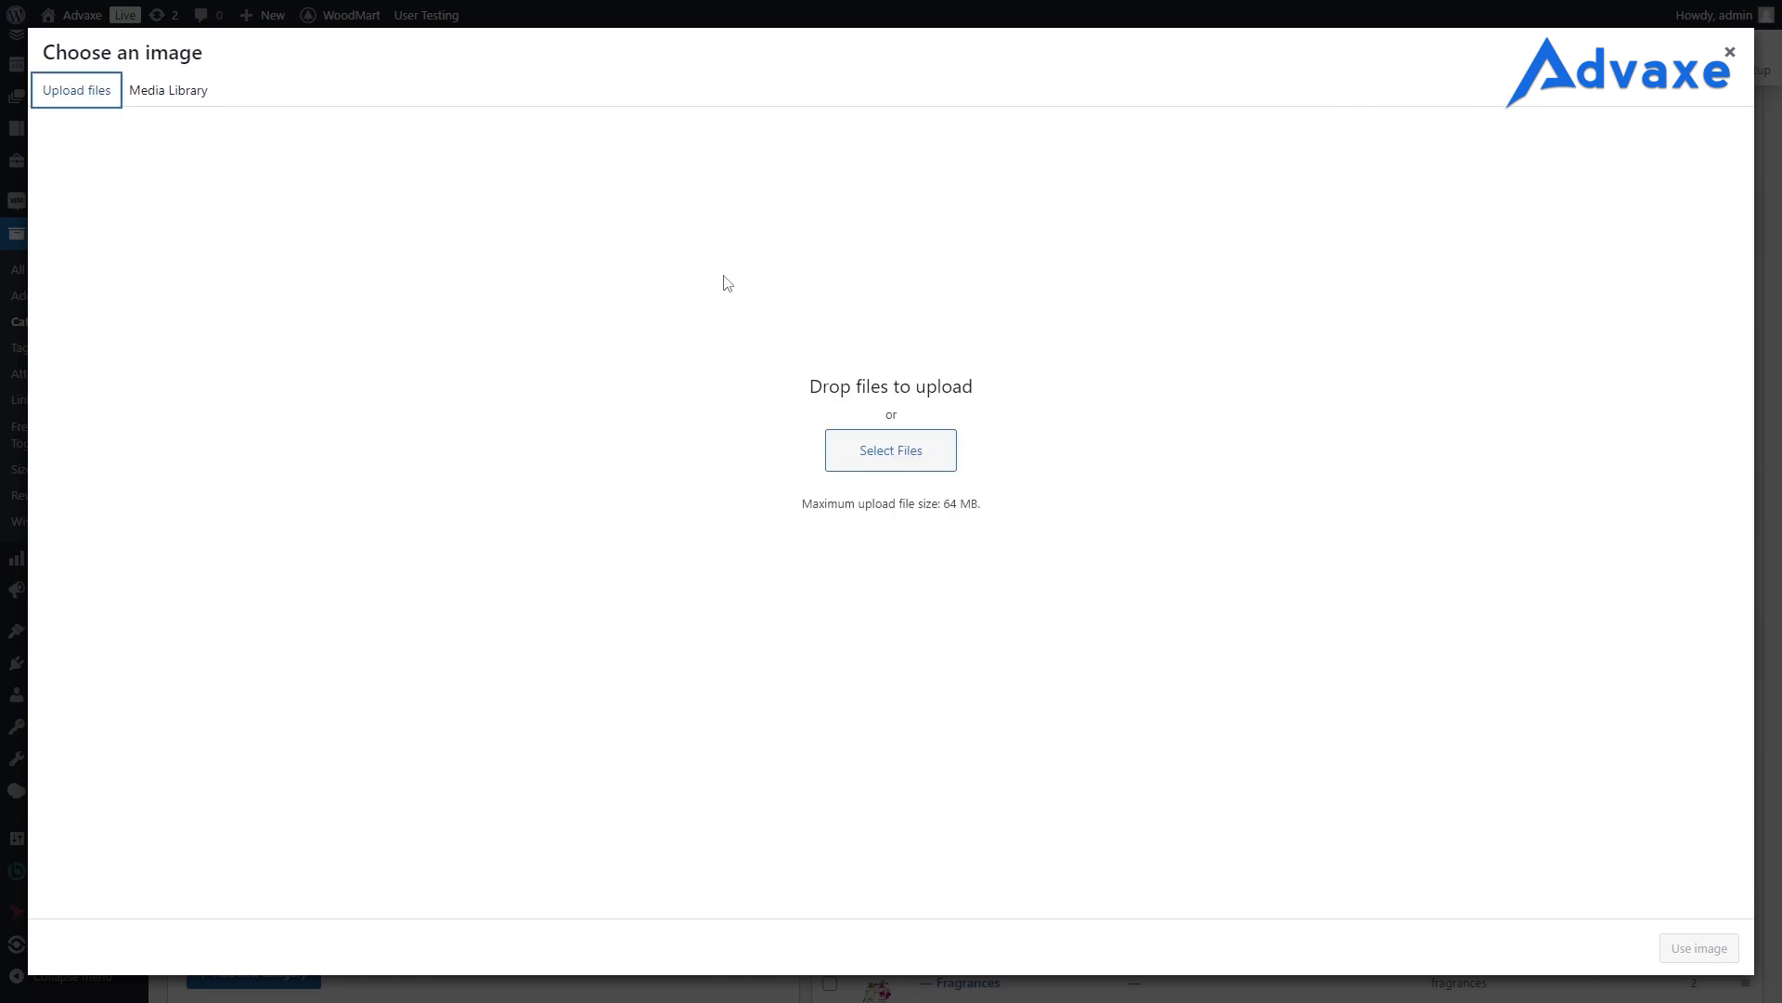
click(840, 449)
click(413, 200)
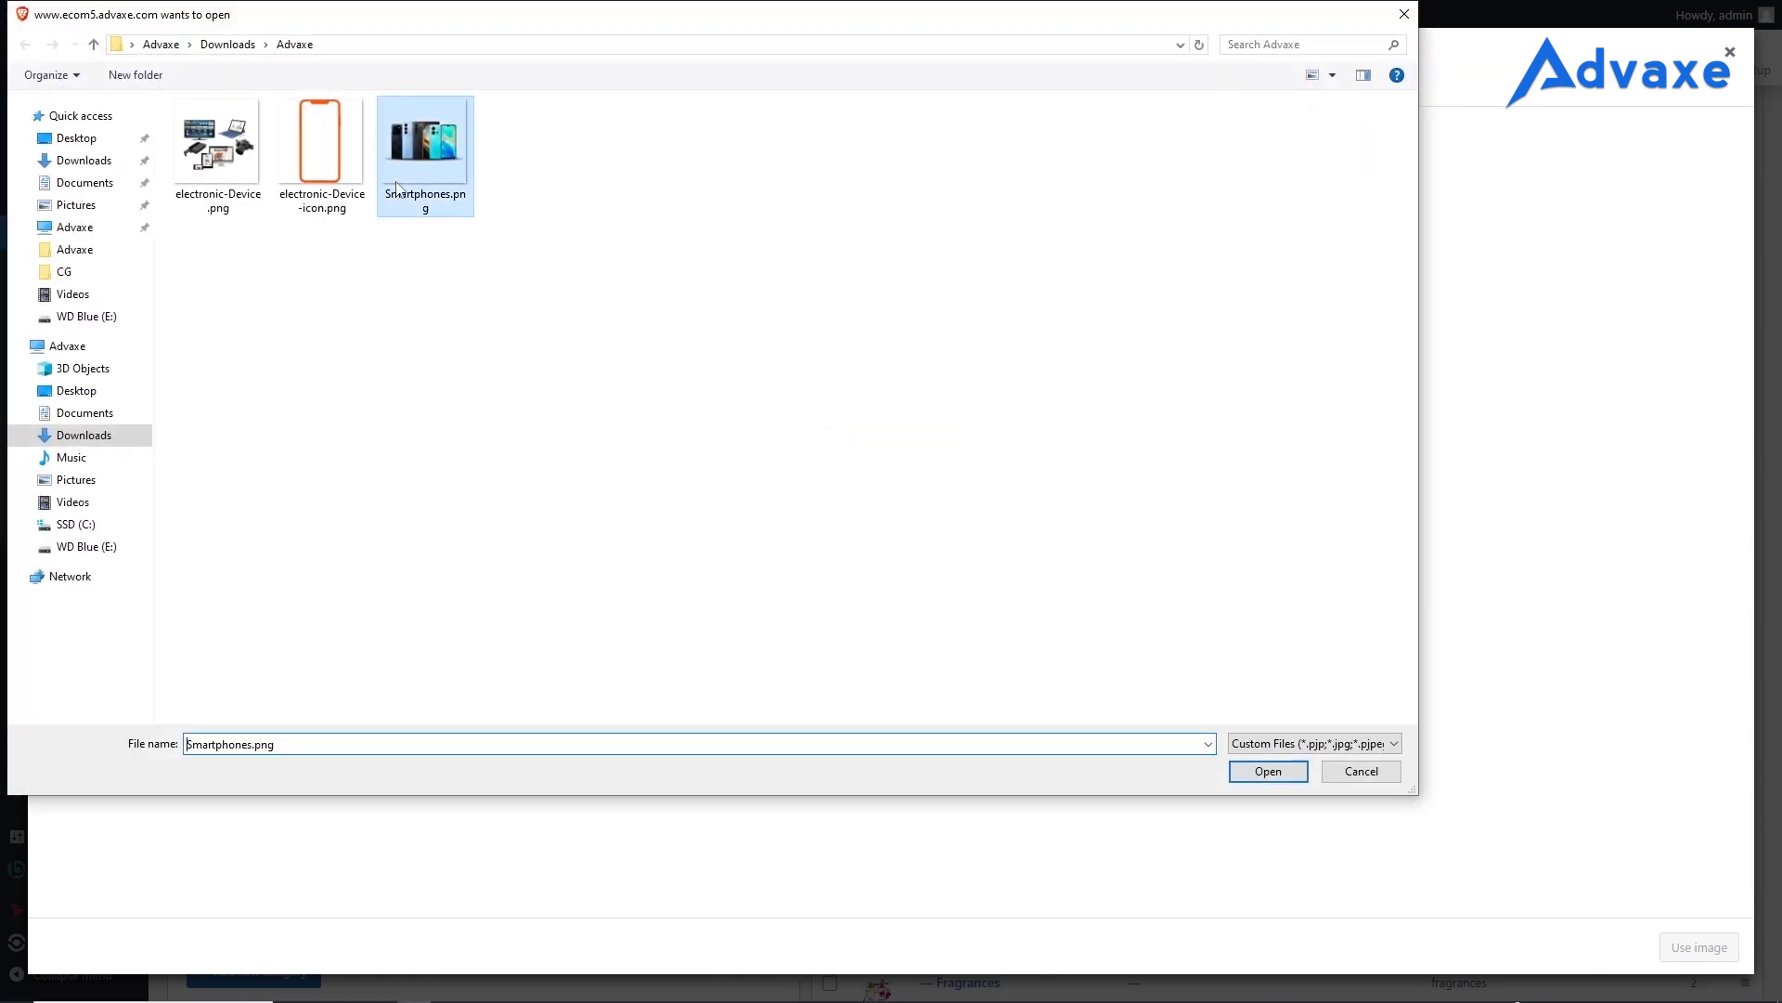
click(1292, 770)
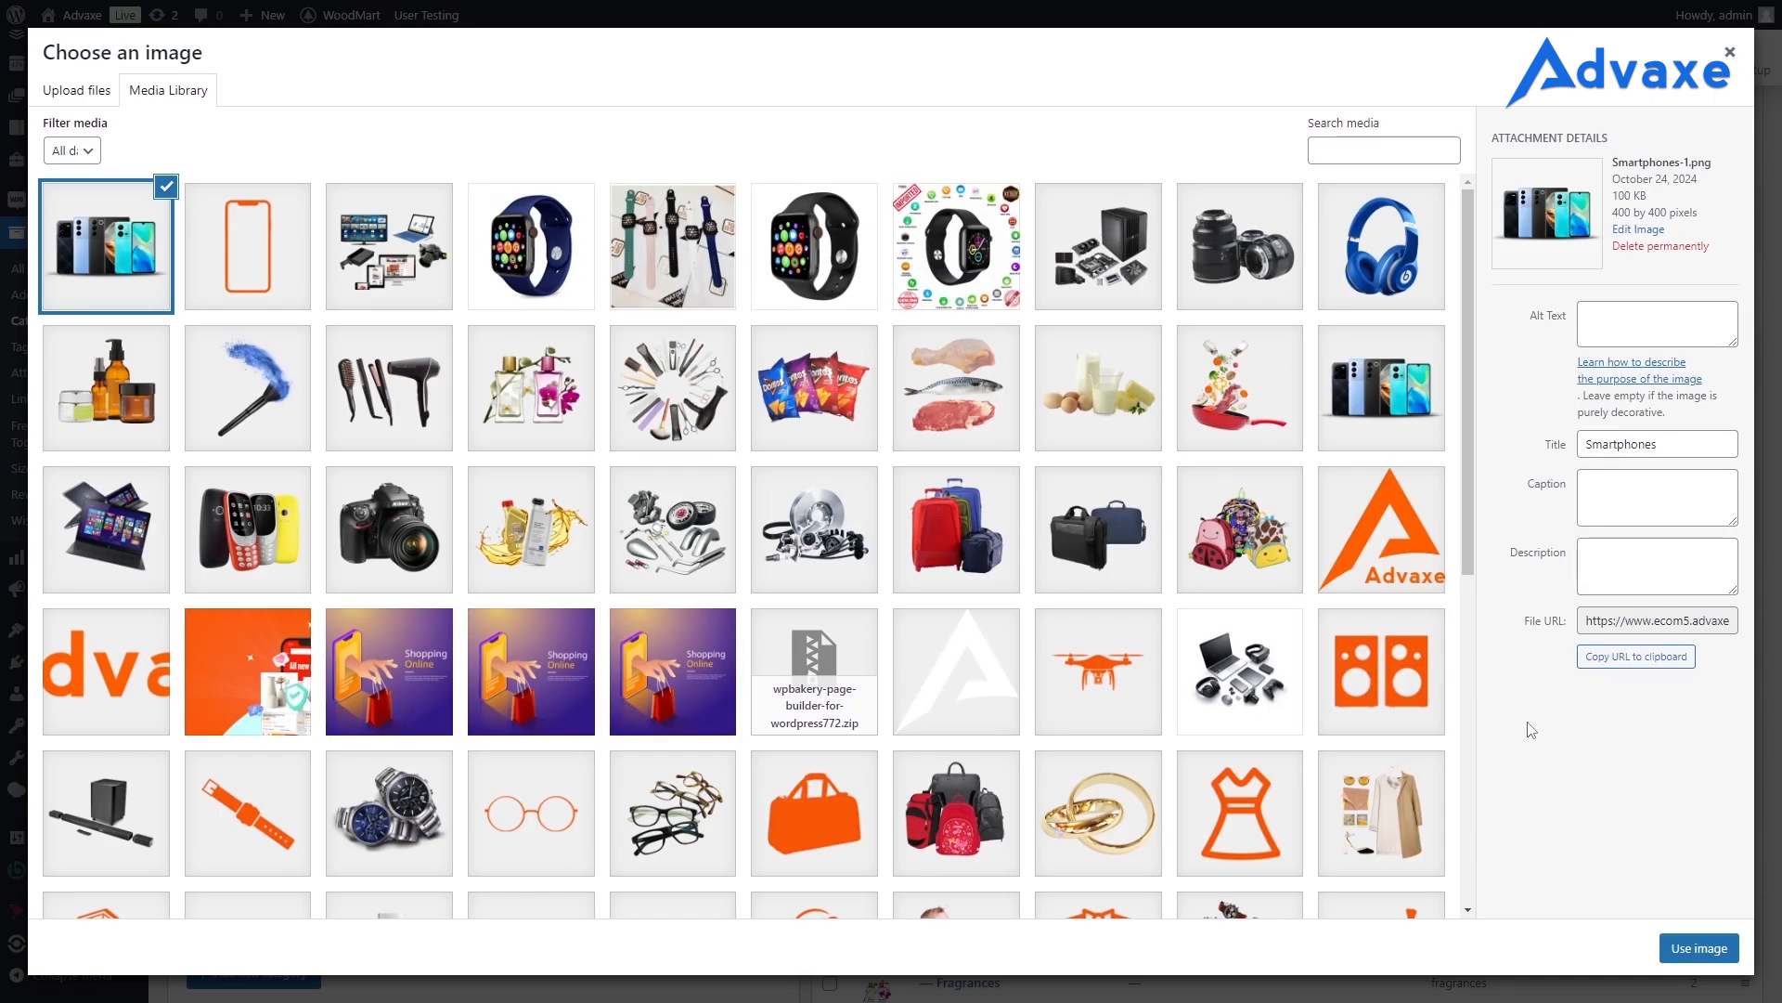
click(1700, 948)
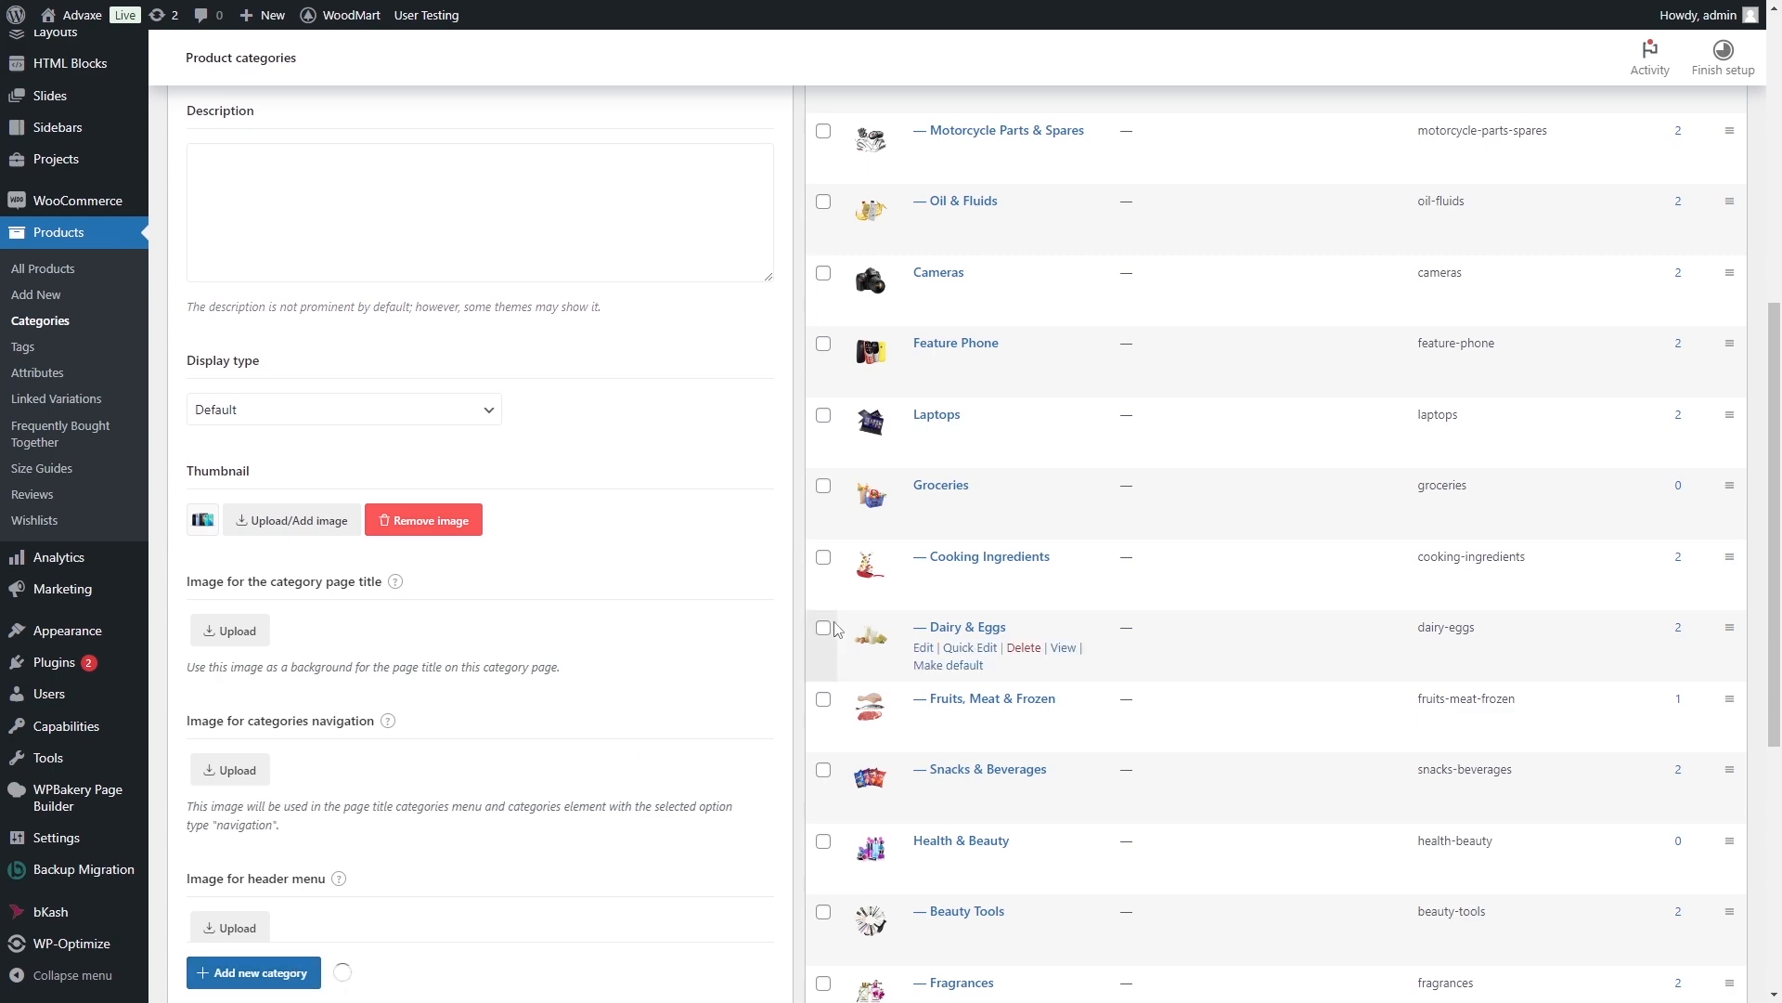
scroll(840, 641, up, 9)
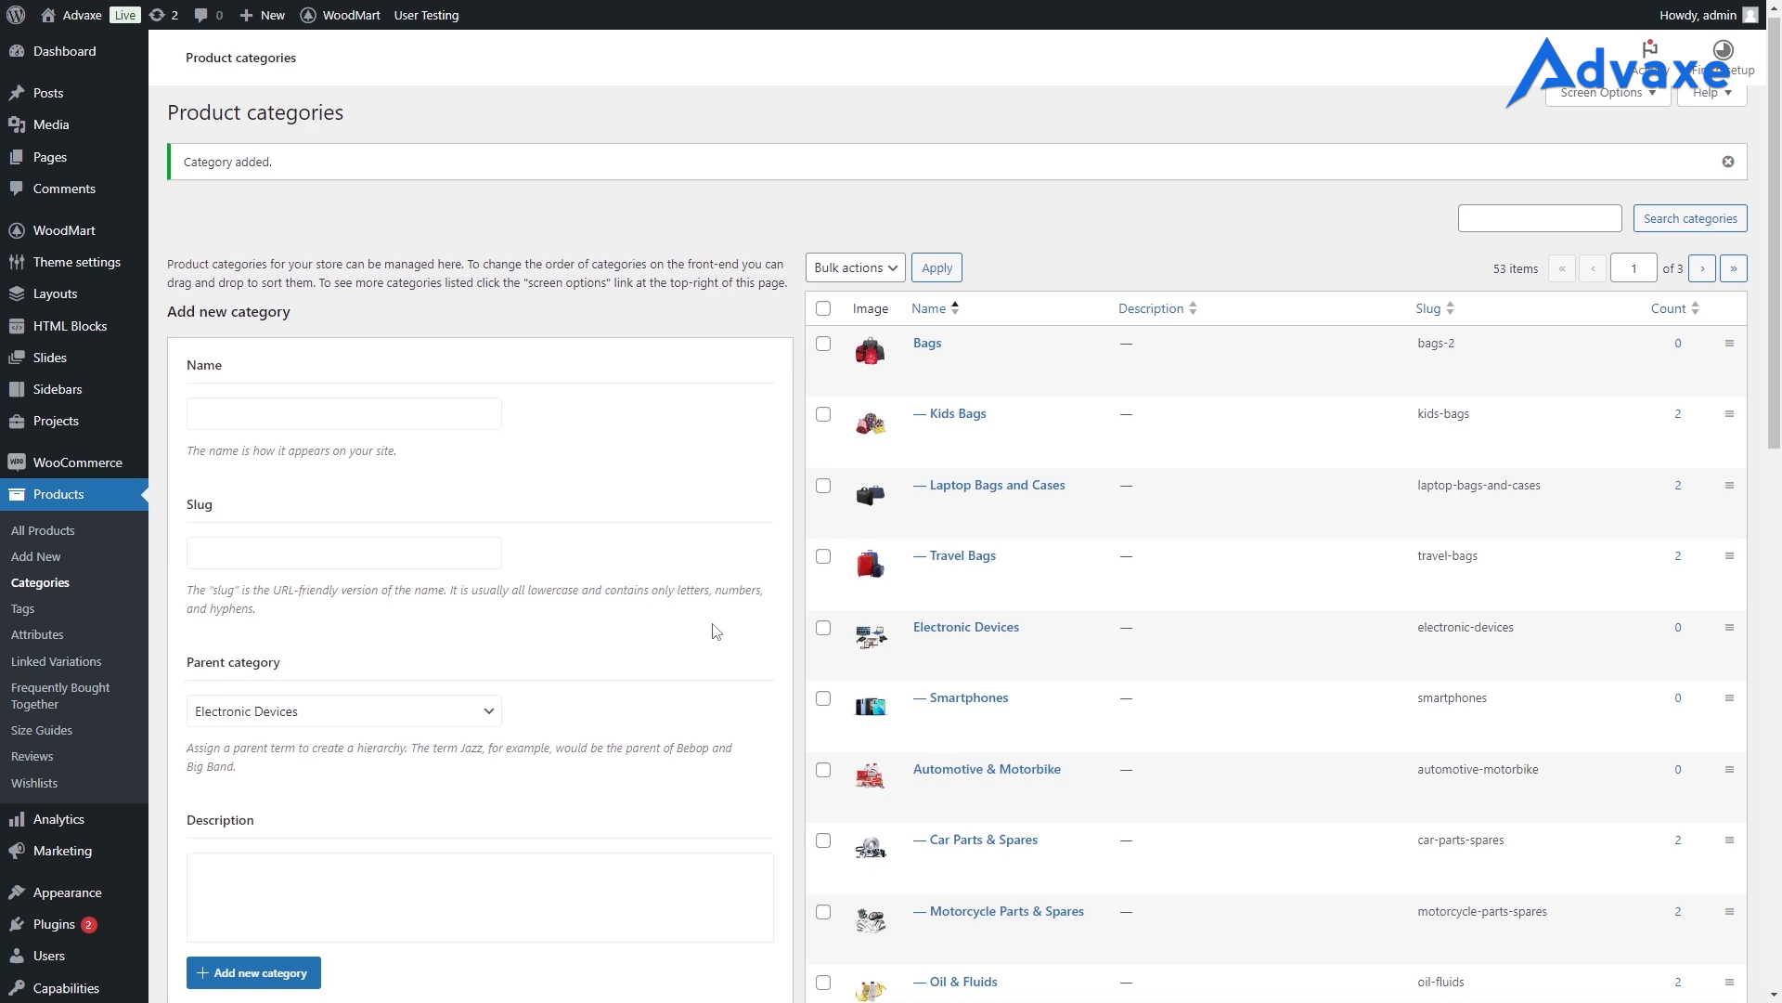
Edit the existing Cameras category to set its parent to Electronic Devices and update it
scroll(717, 631, down, 1)
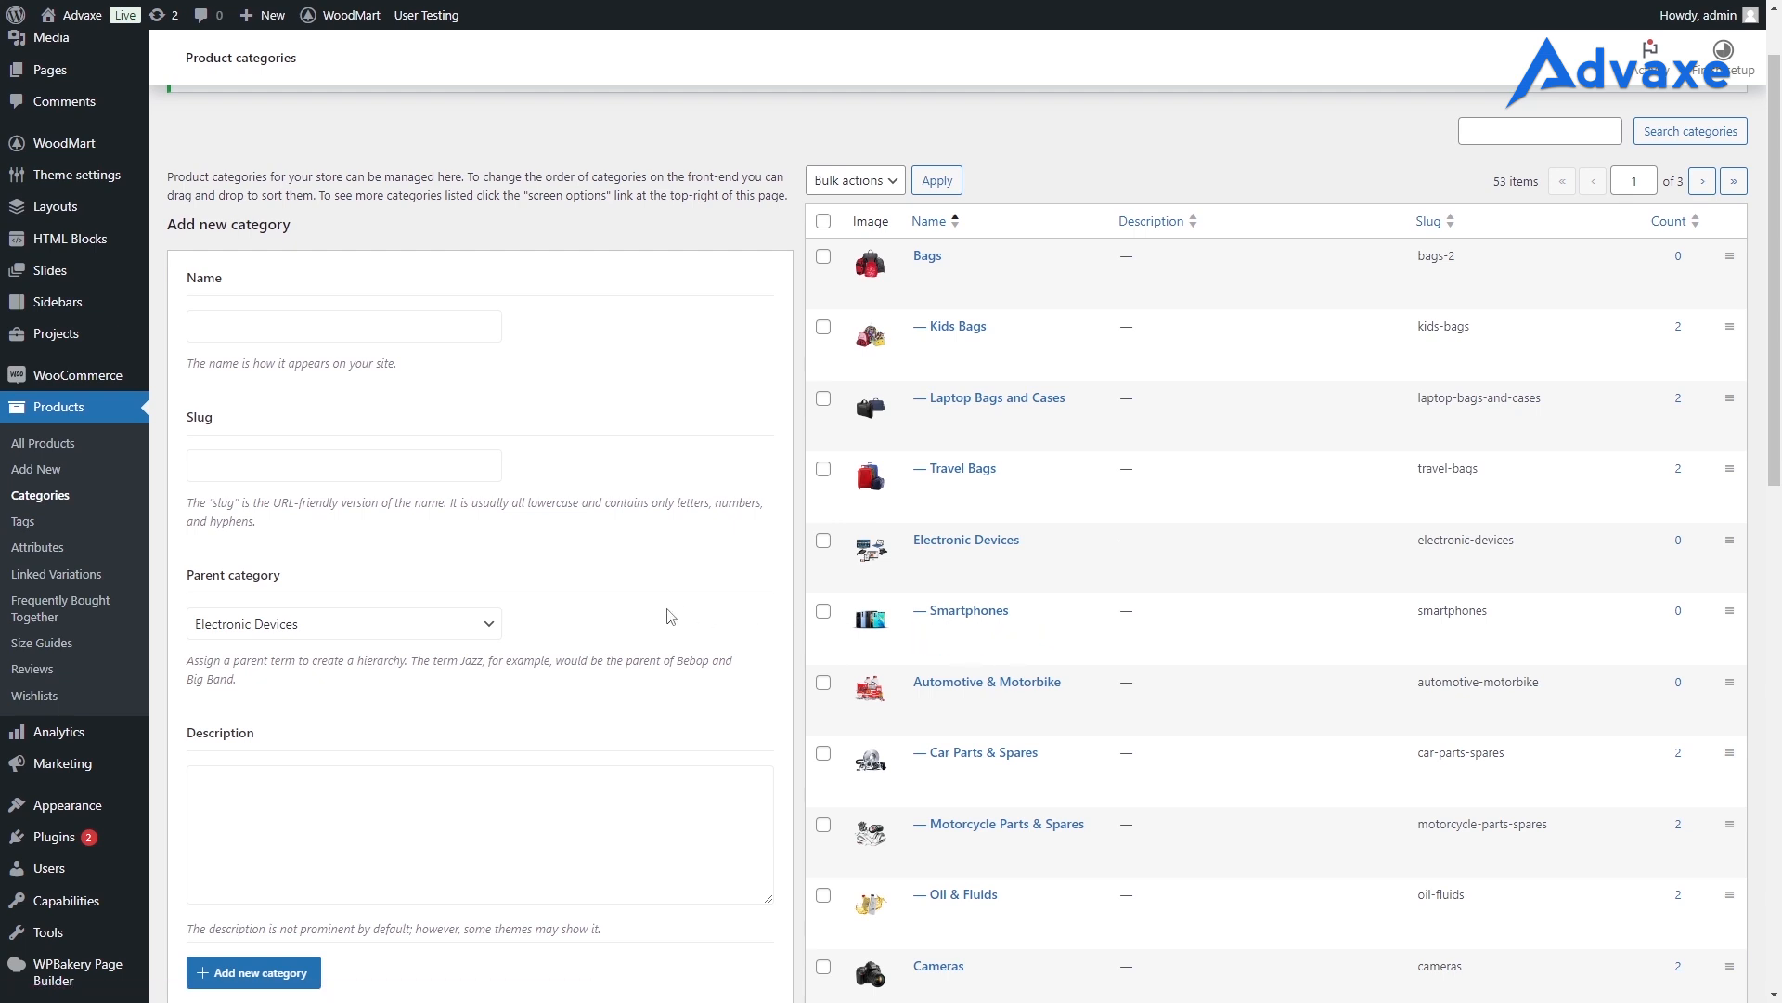
scroll(671, 616, down, 2)
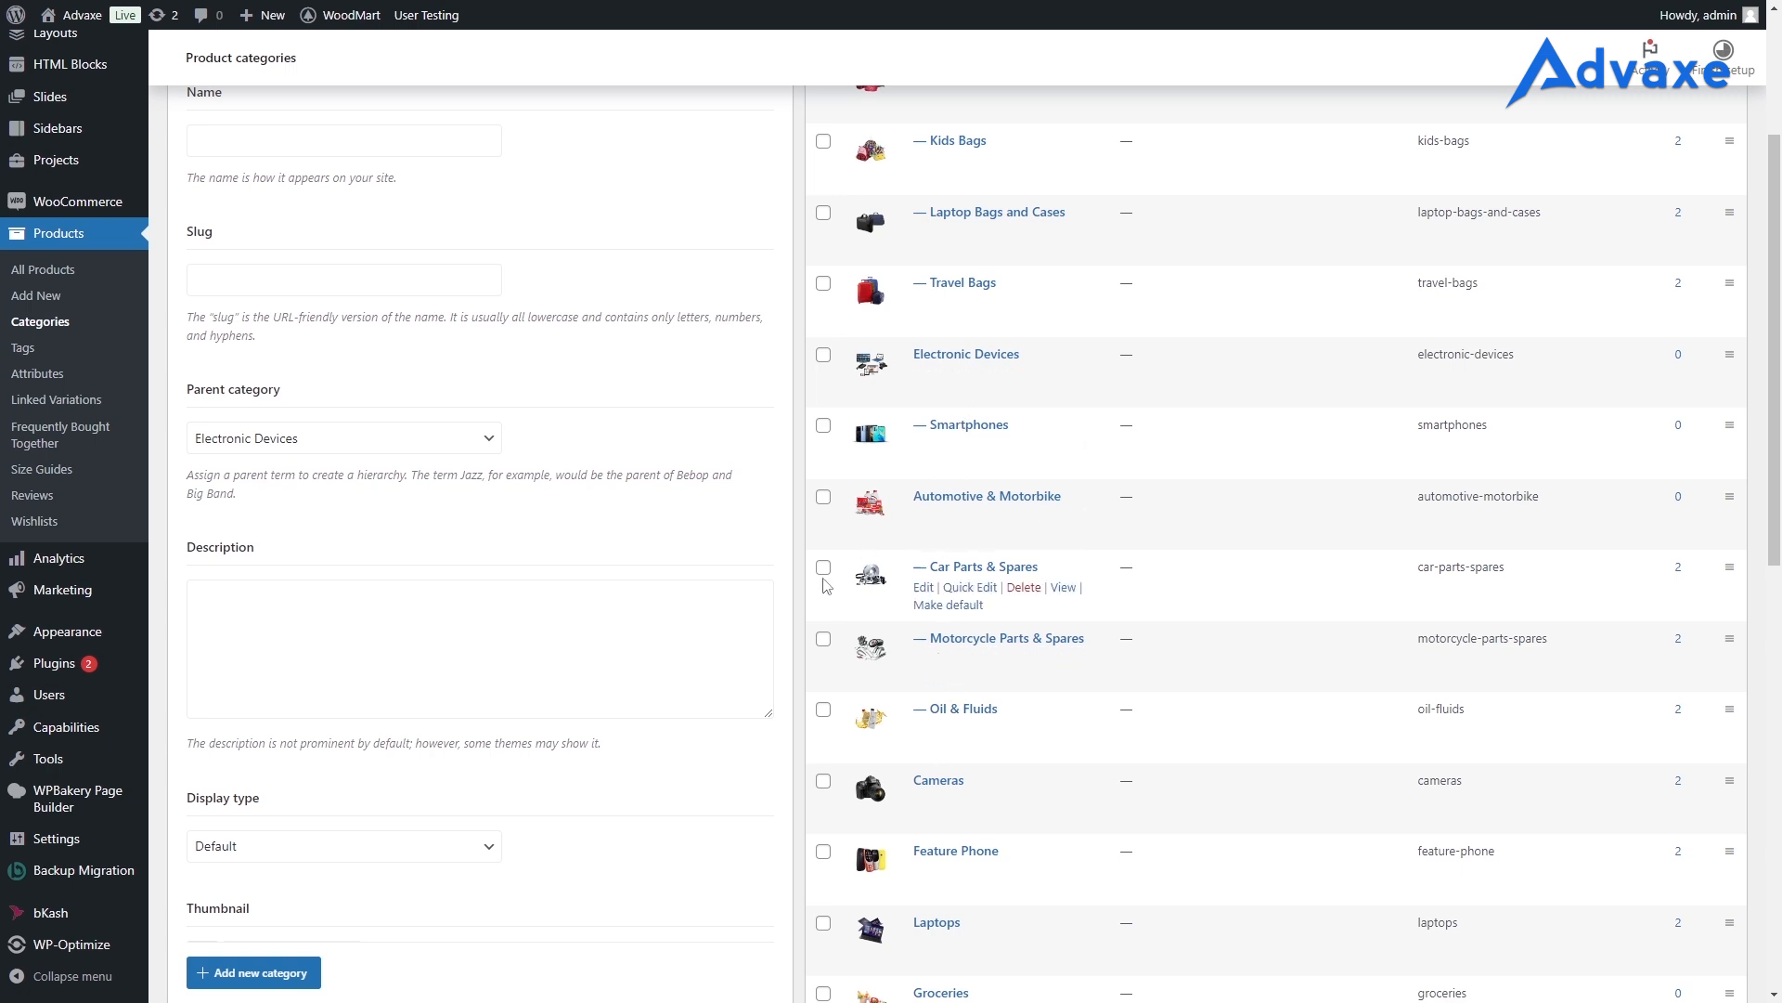
scroll(678, 798, down, 2)
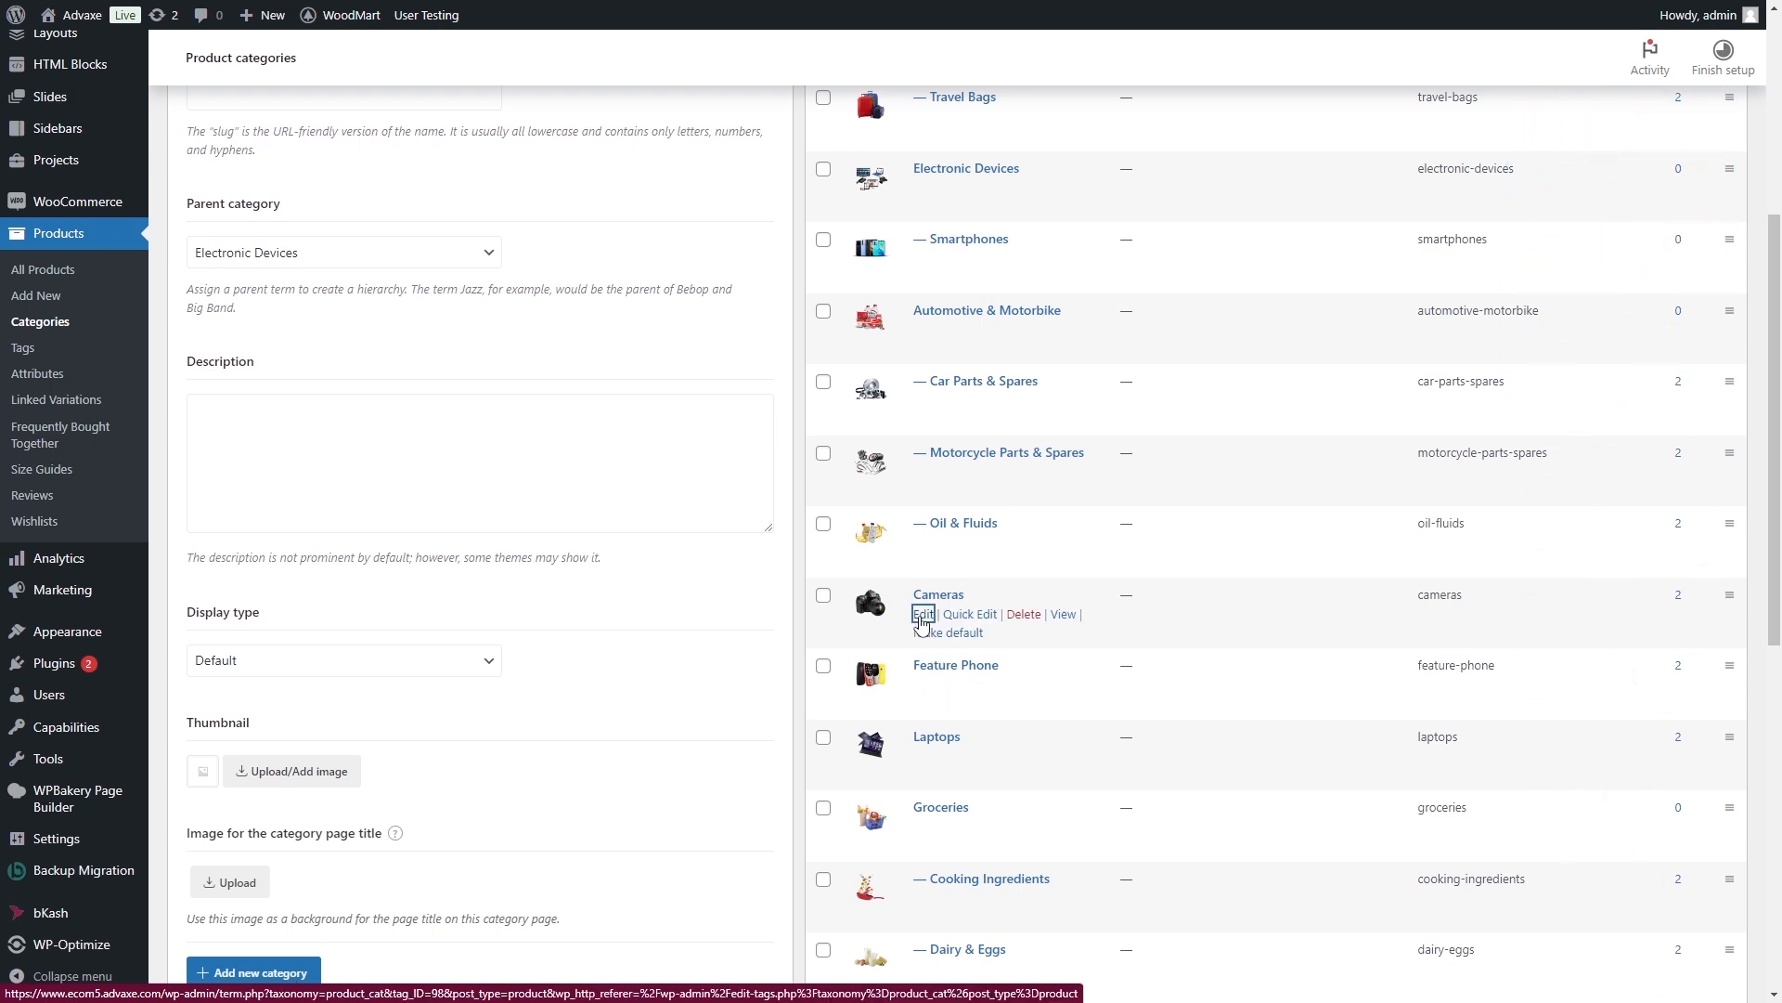
click(922, 616)
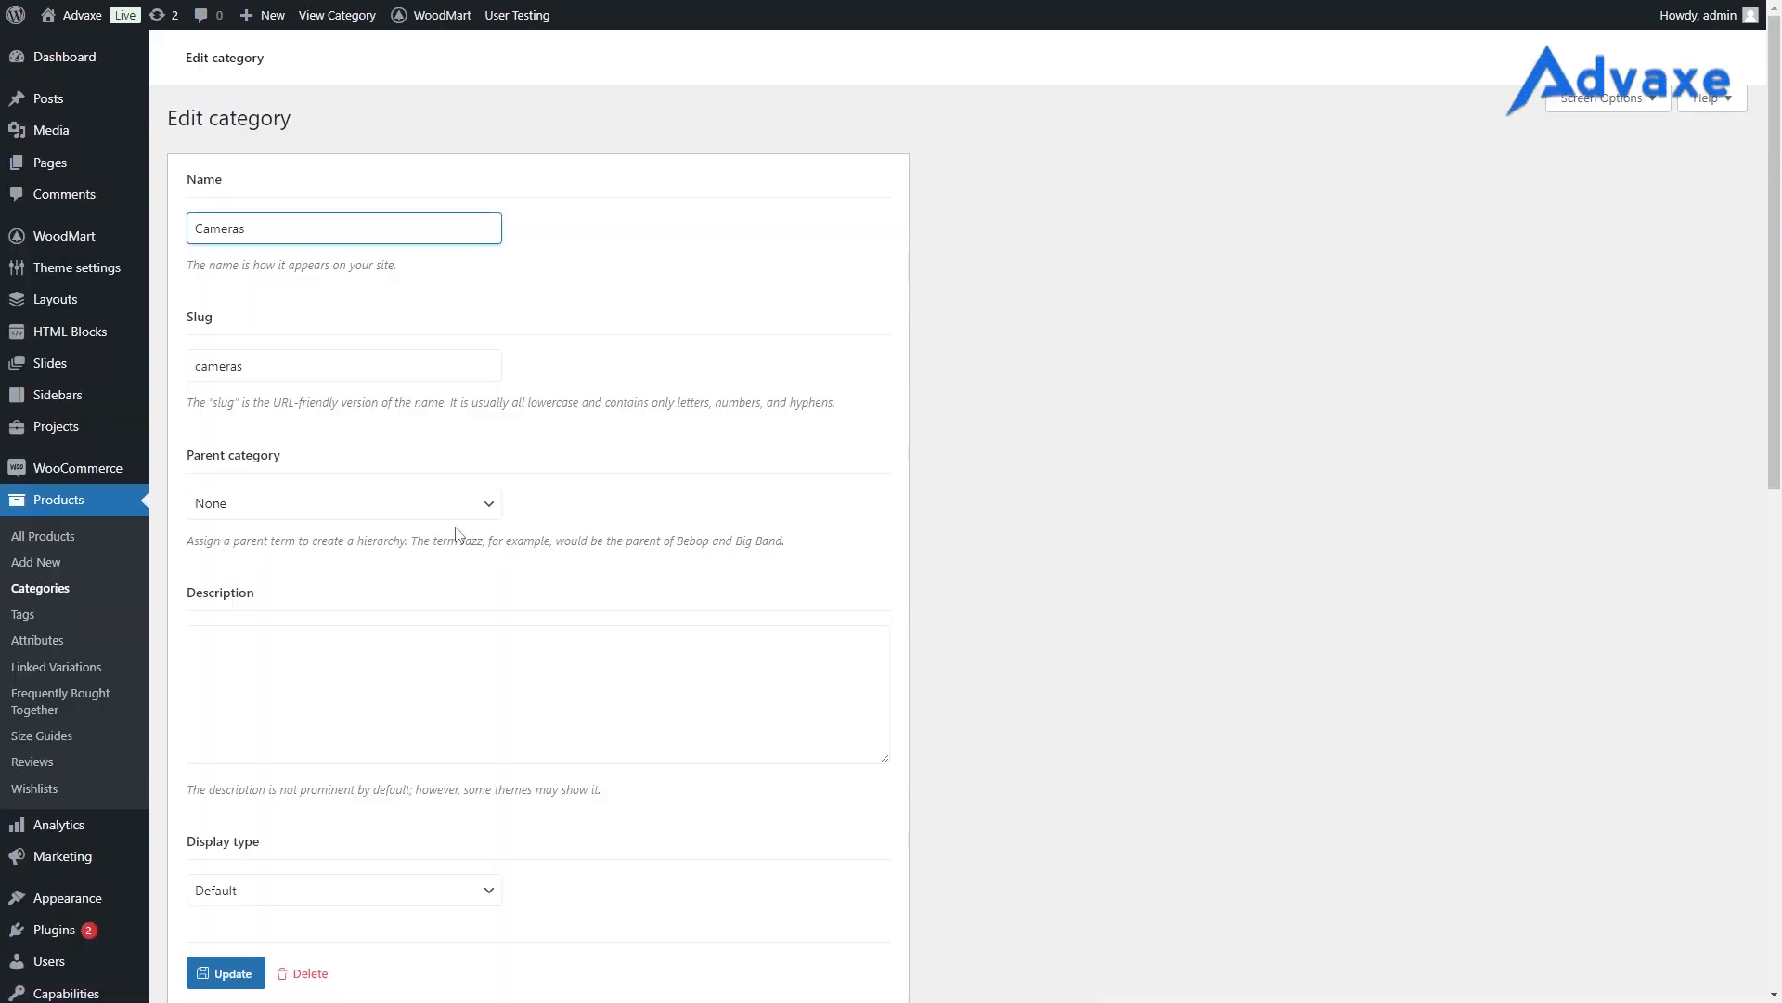
click(316, 505)
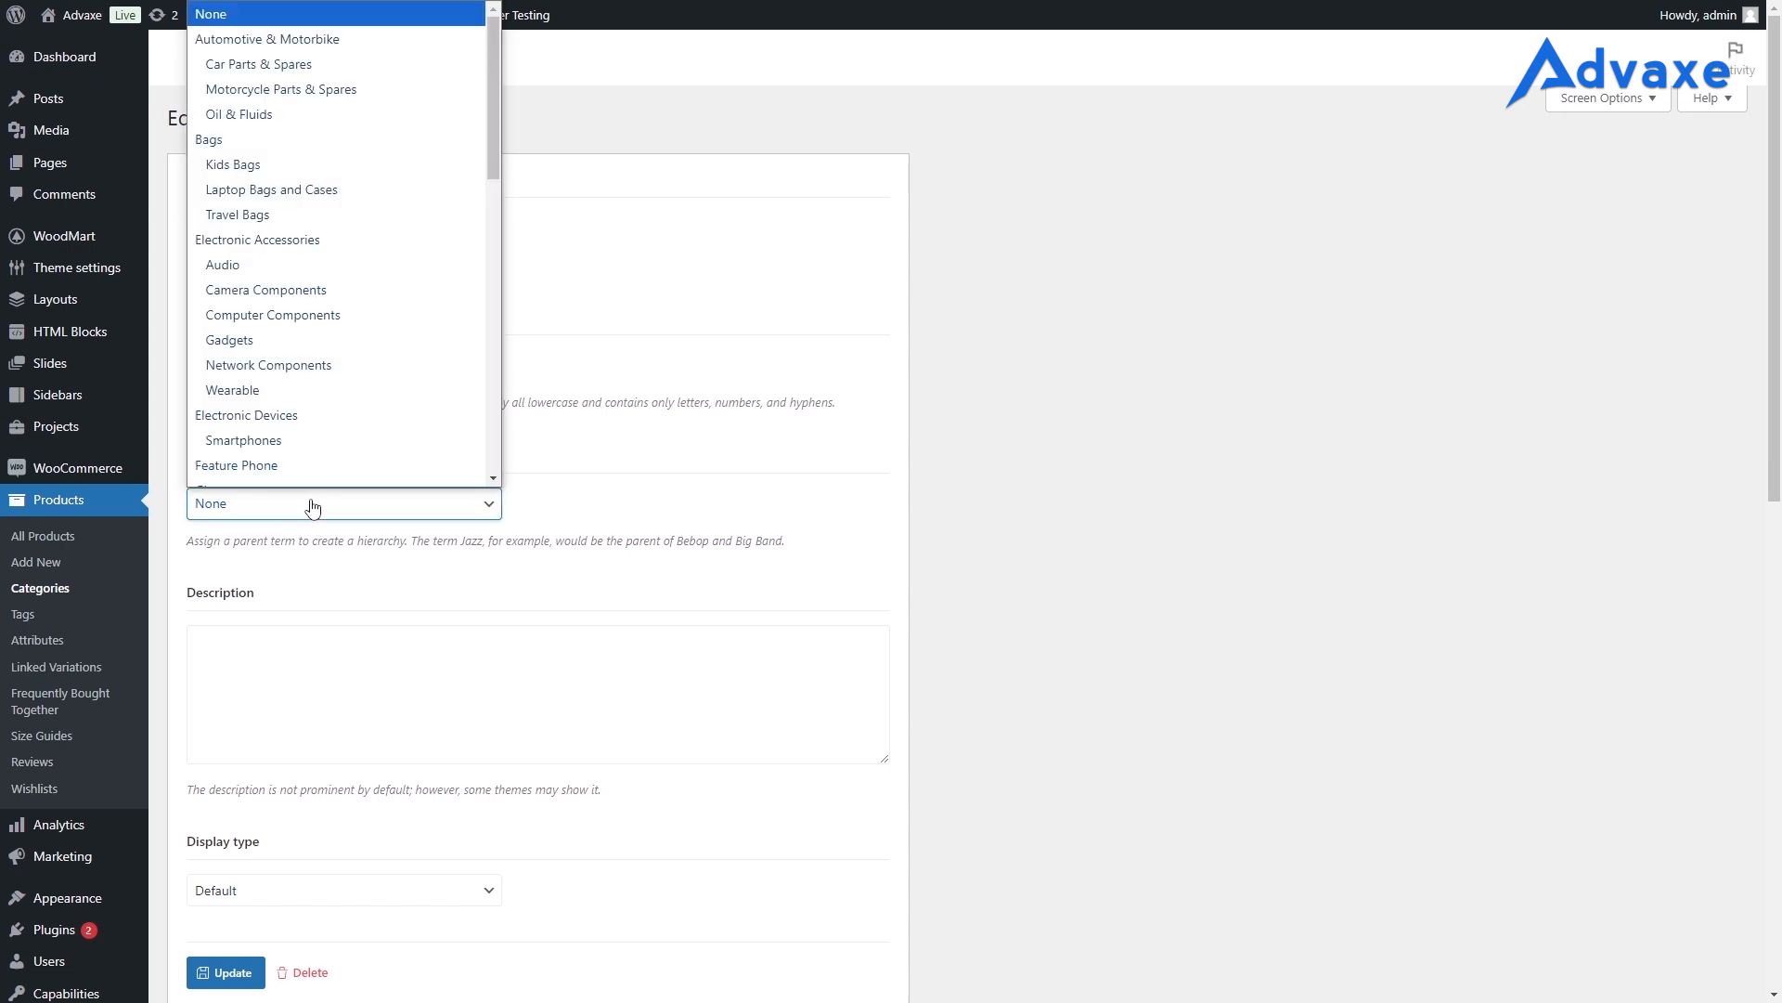
click(277, 401)
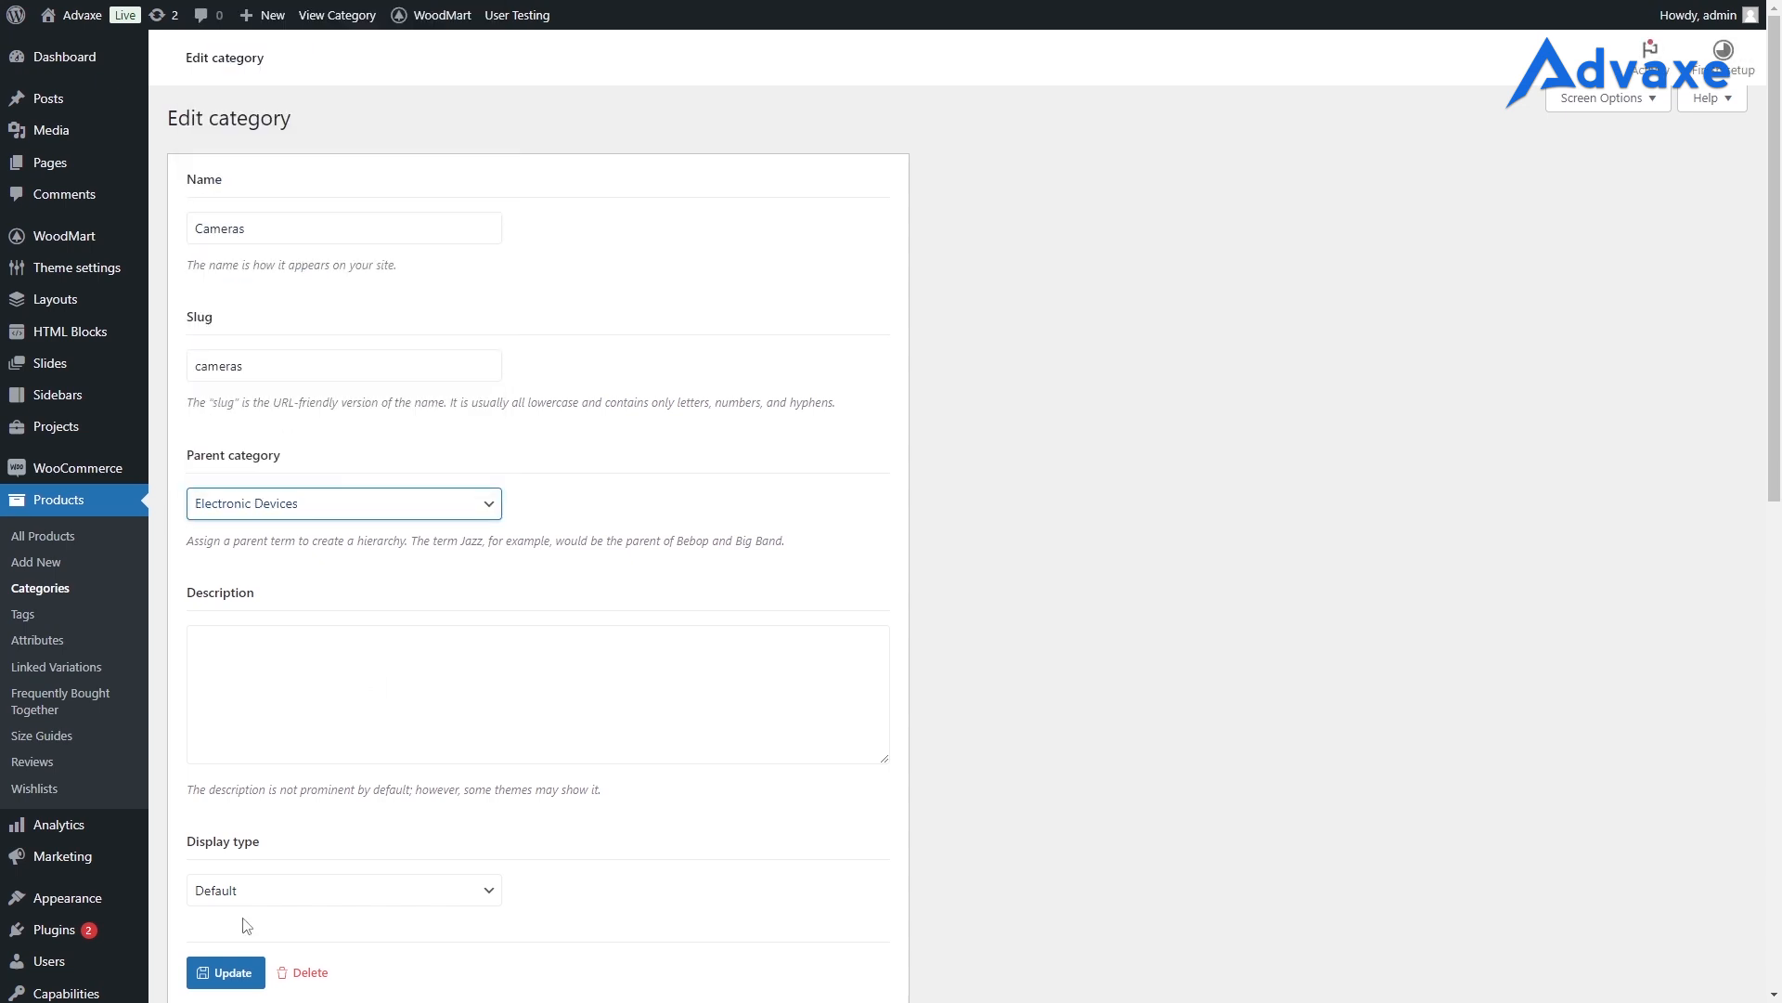
click(220, 973)
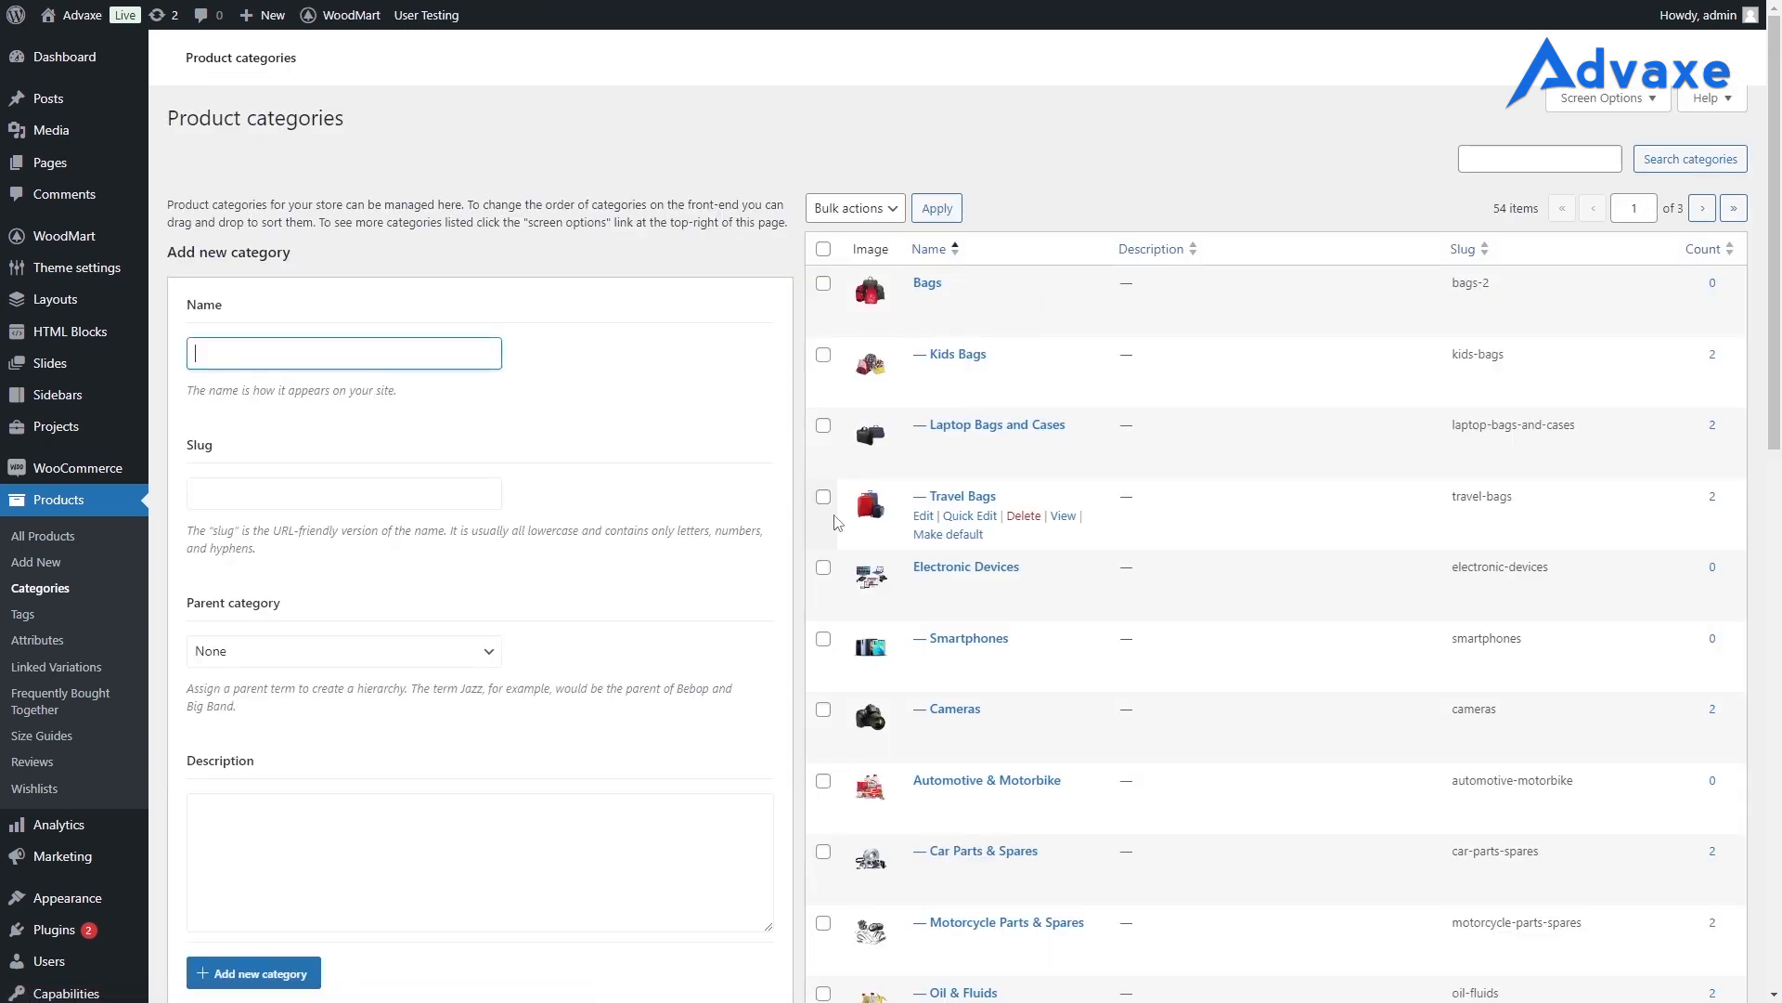
Check where Cameras sits in the product category list and open the storefront home page
scroll(957, 594, down, 1)
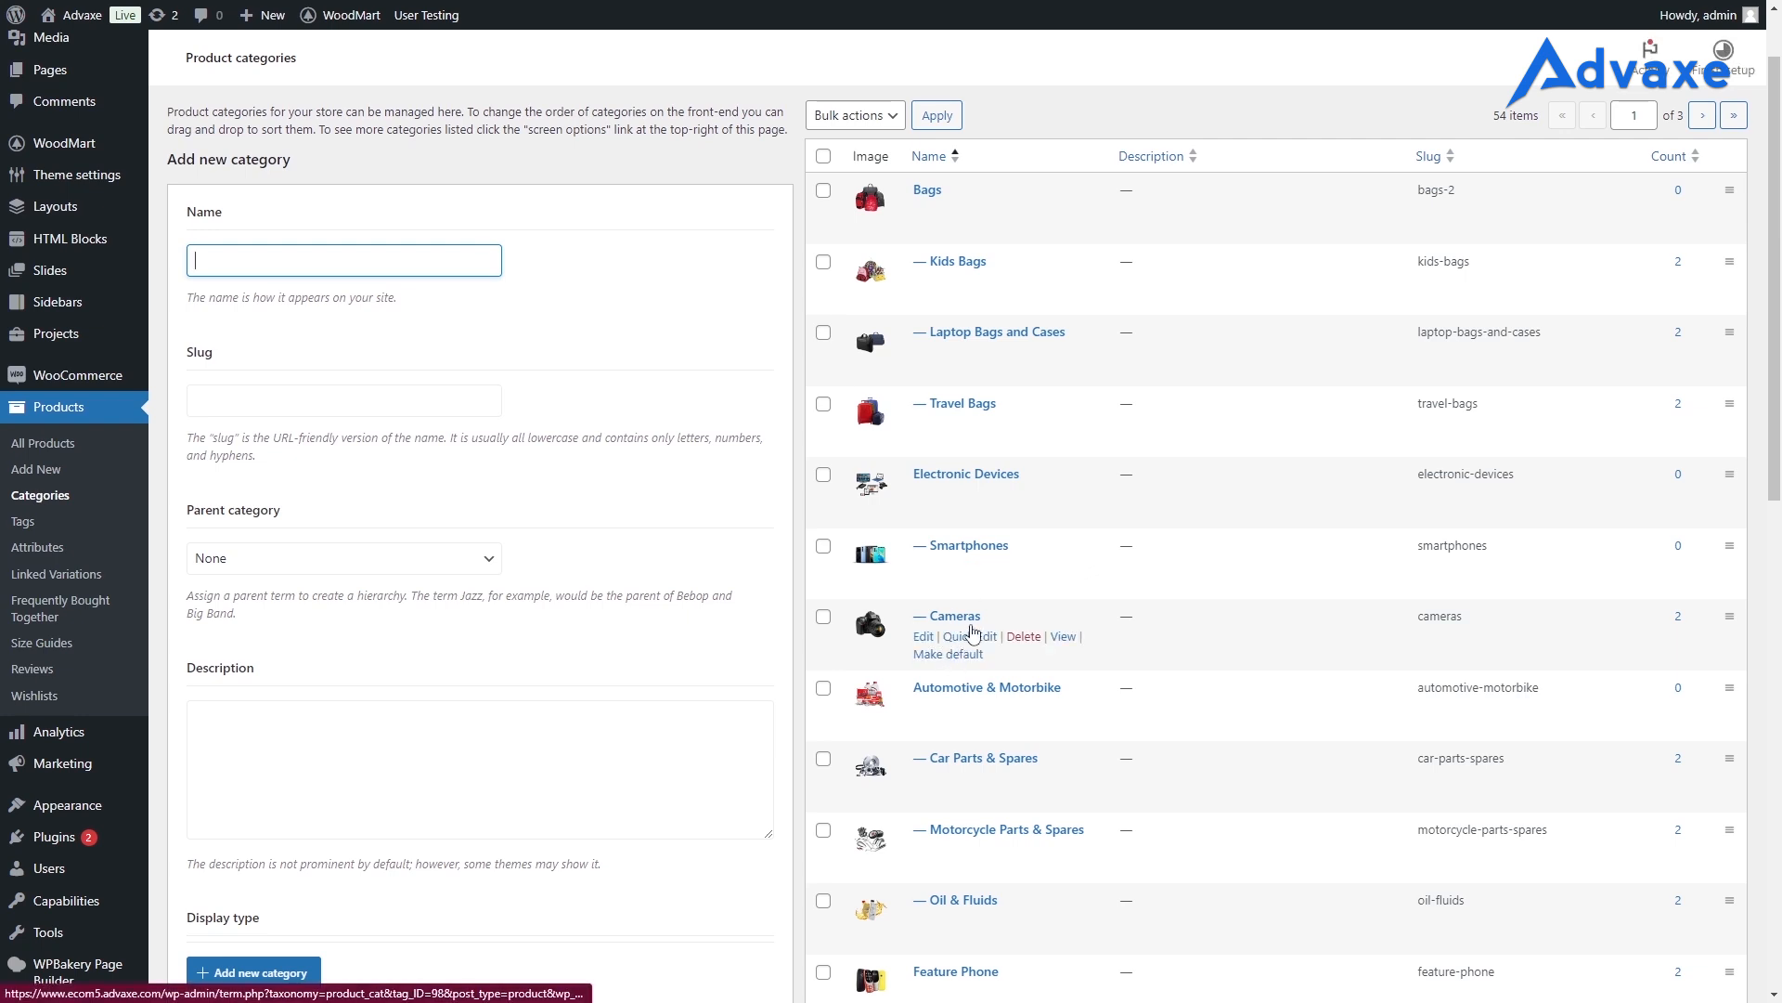
scroll(973, 631, up, 1)
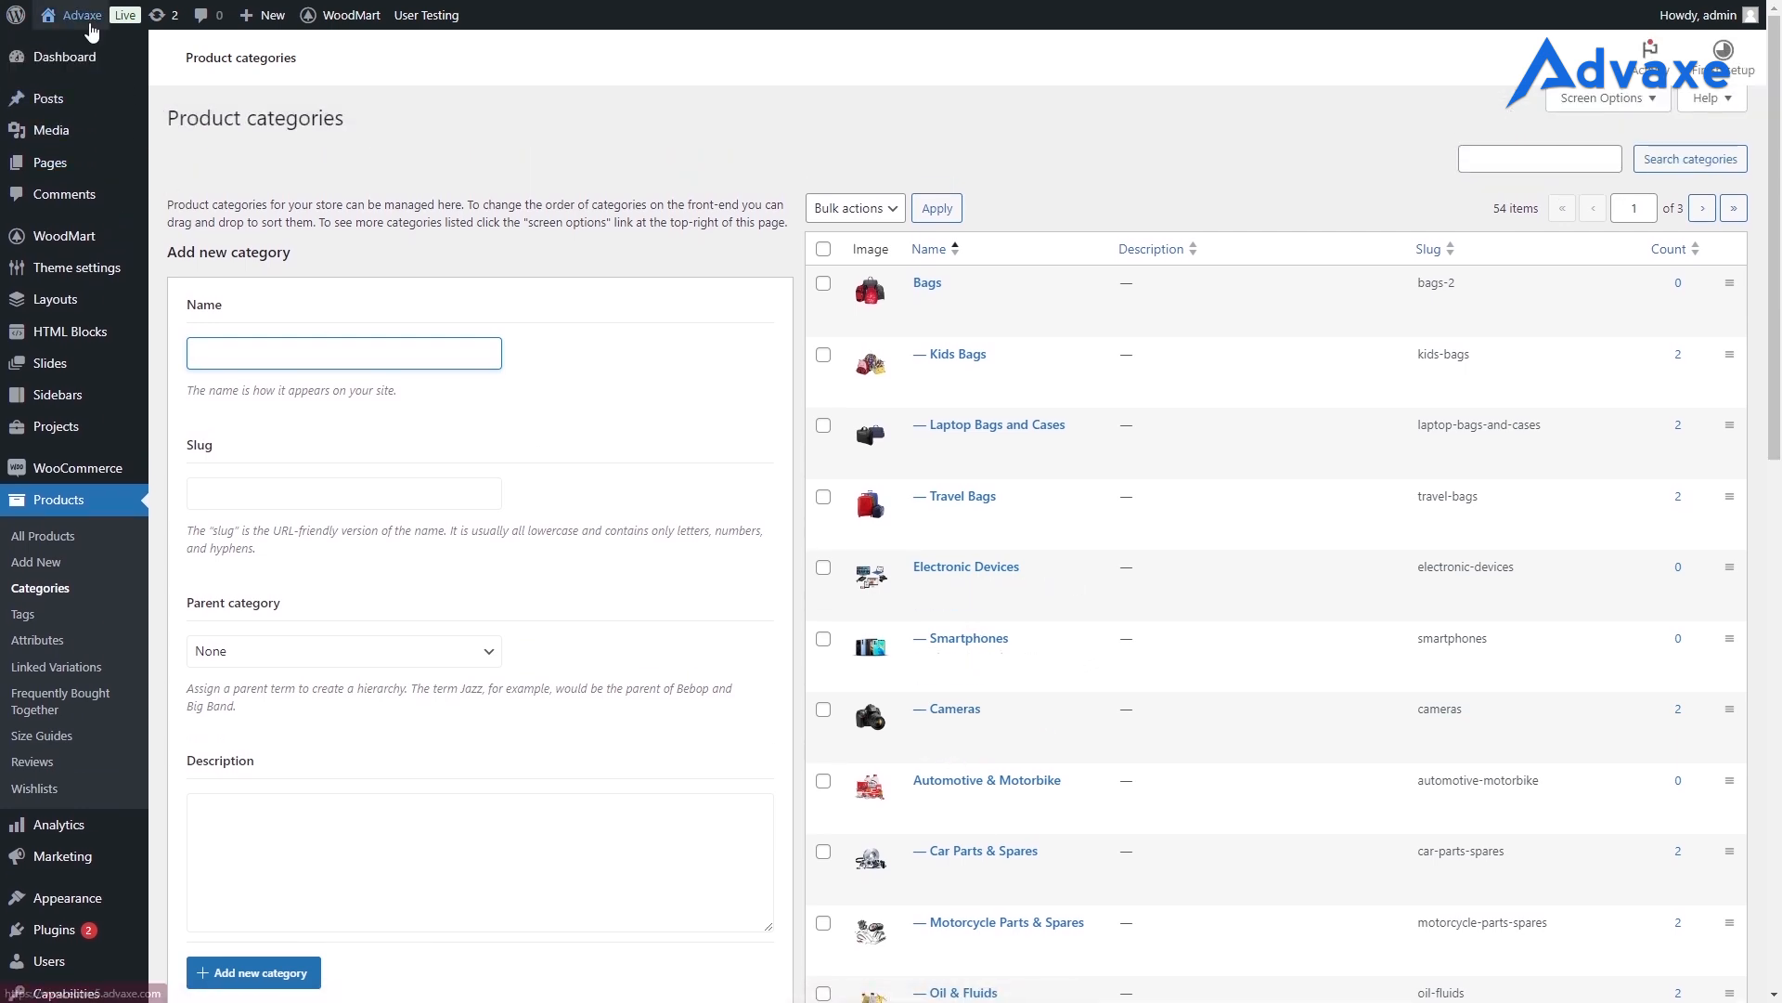
click(91, 32)
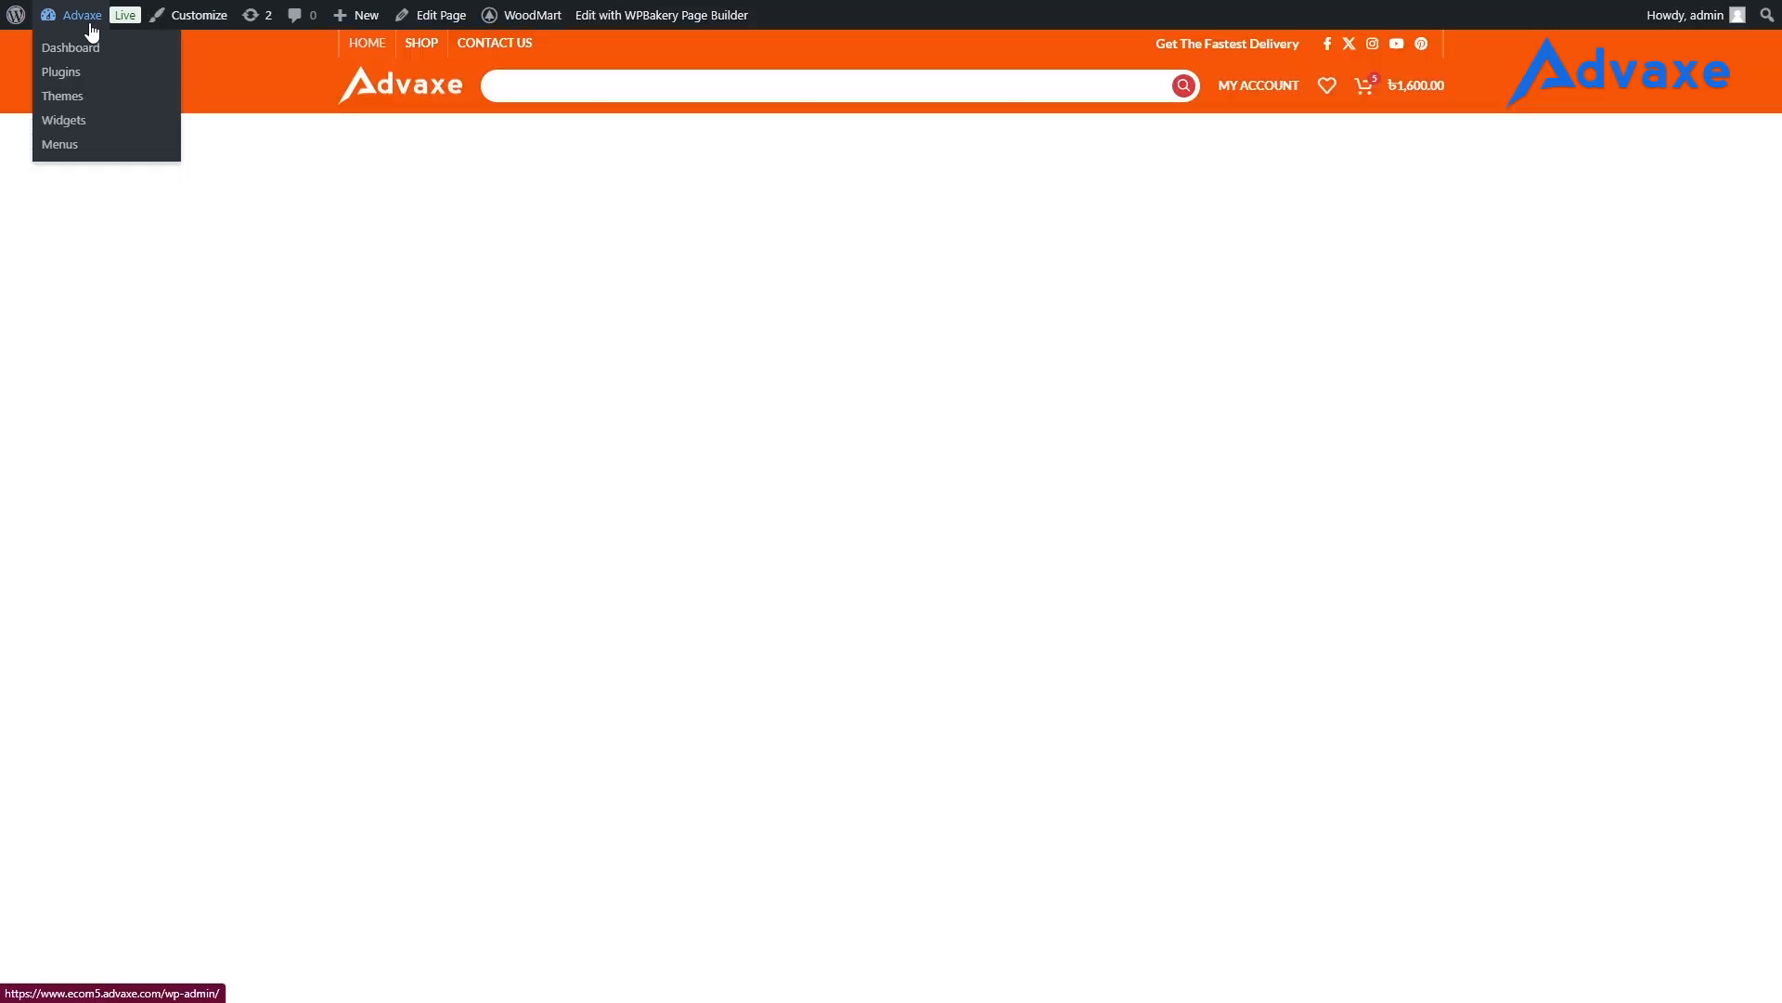